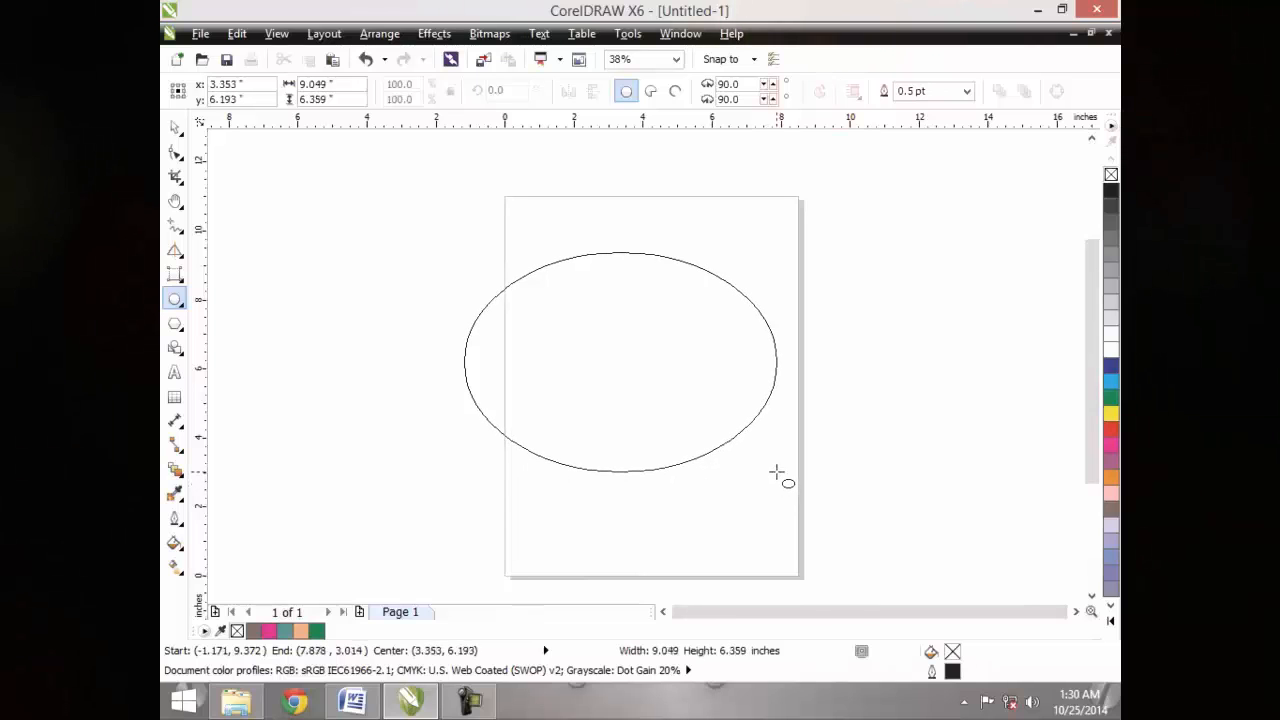
- Draw a perfect circle about 6.03 inches in diameter with the Ellipse tool and move it to the centre of the page
key(ctrl)
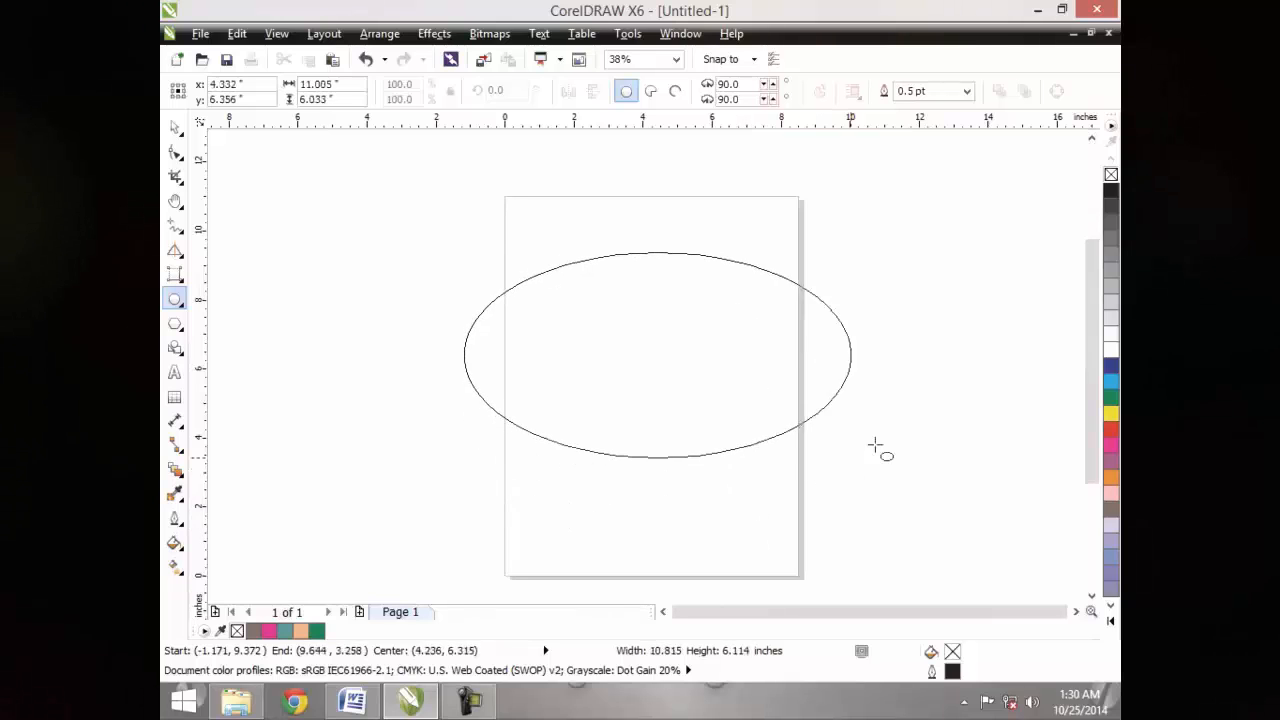
key(ctrl)
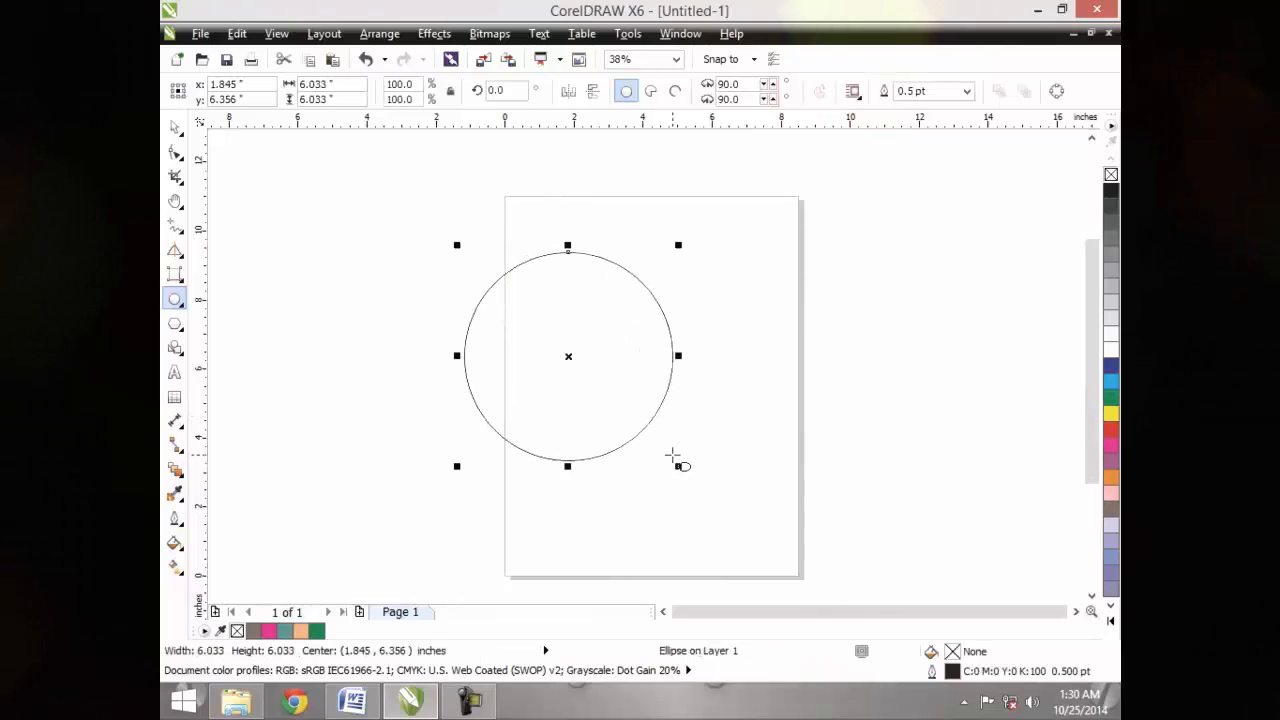
drag(567, 357, 640, 375)
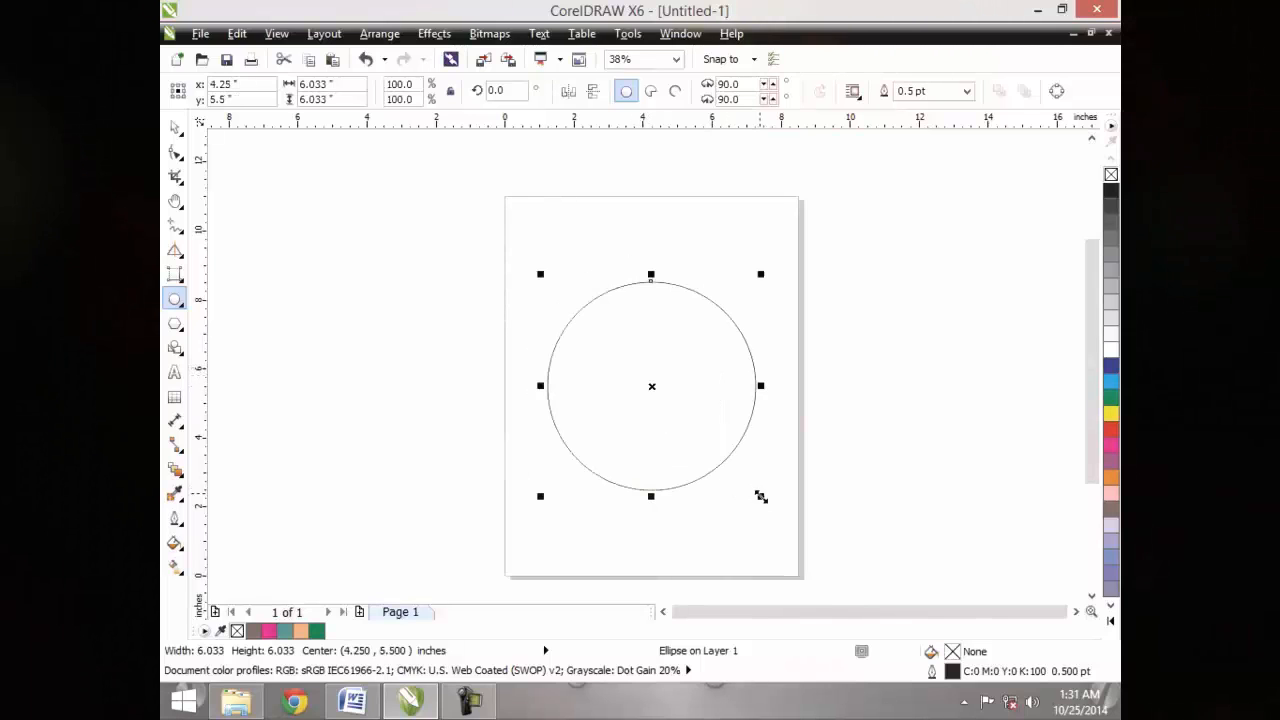
- Shrink the circle proportionally to about 5.45 inches in diameter and rotate it to about 324 degrees
mouse_move(760, 497)
mouse_down()
mouse_move(636, 372)
mouse_move(754, 531)
mouse_move(756, 491)
mouse_up()
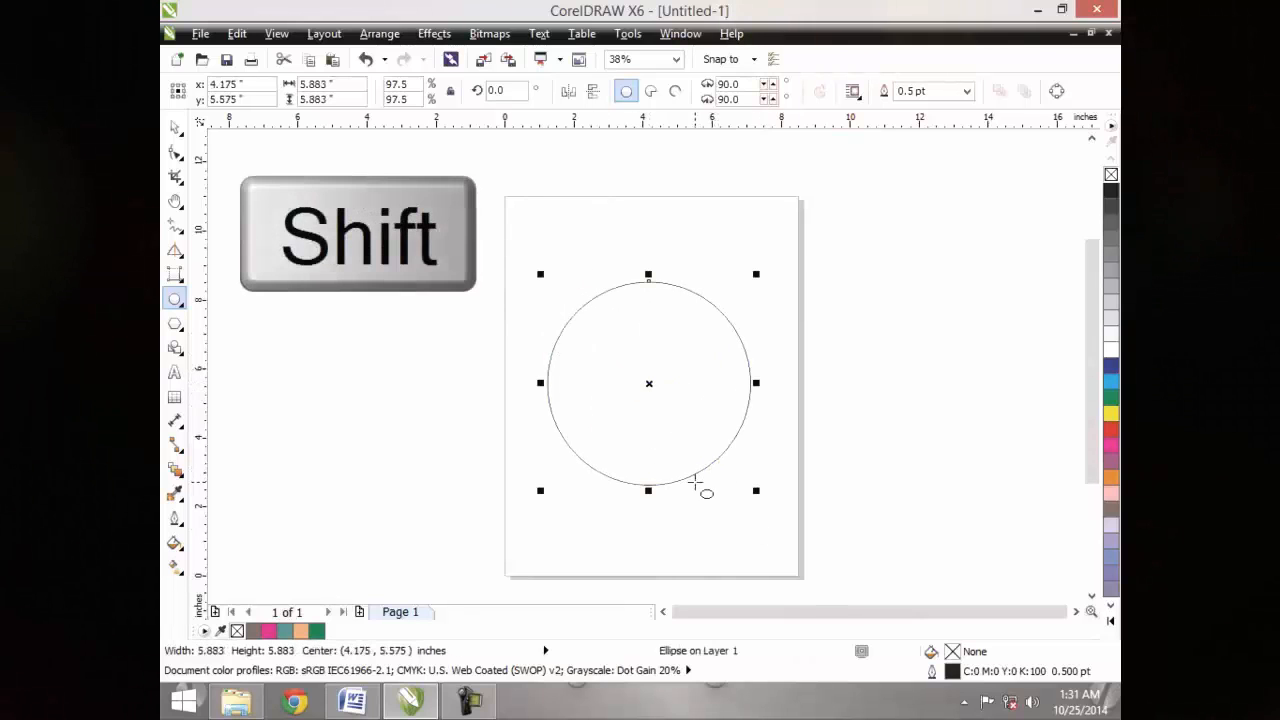
mouse_move(756, 491)
mouse_down()
mouse_move(820, 582)
mouse_move(822, 558)
mouse_move(751, 490)
mouse_up()
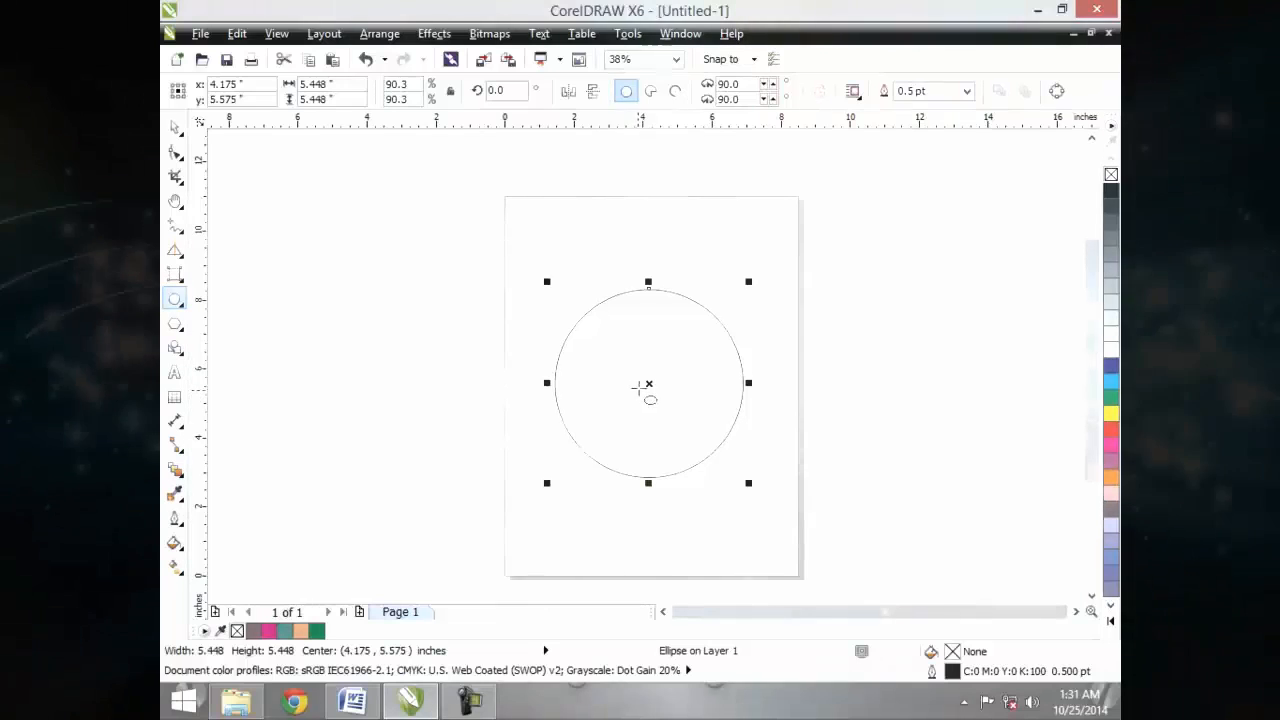
click(647, 381)
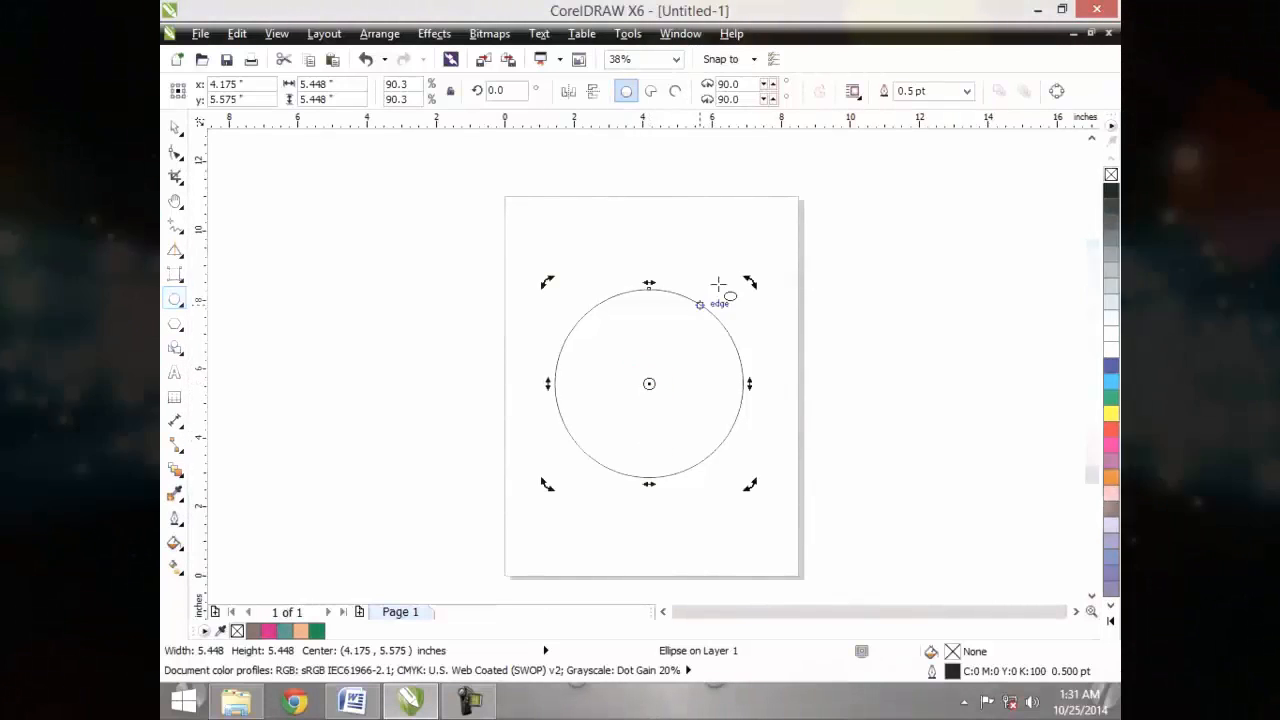
drag(750, 281, 754, 393)
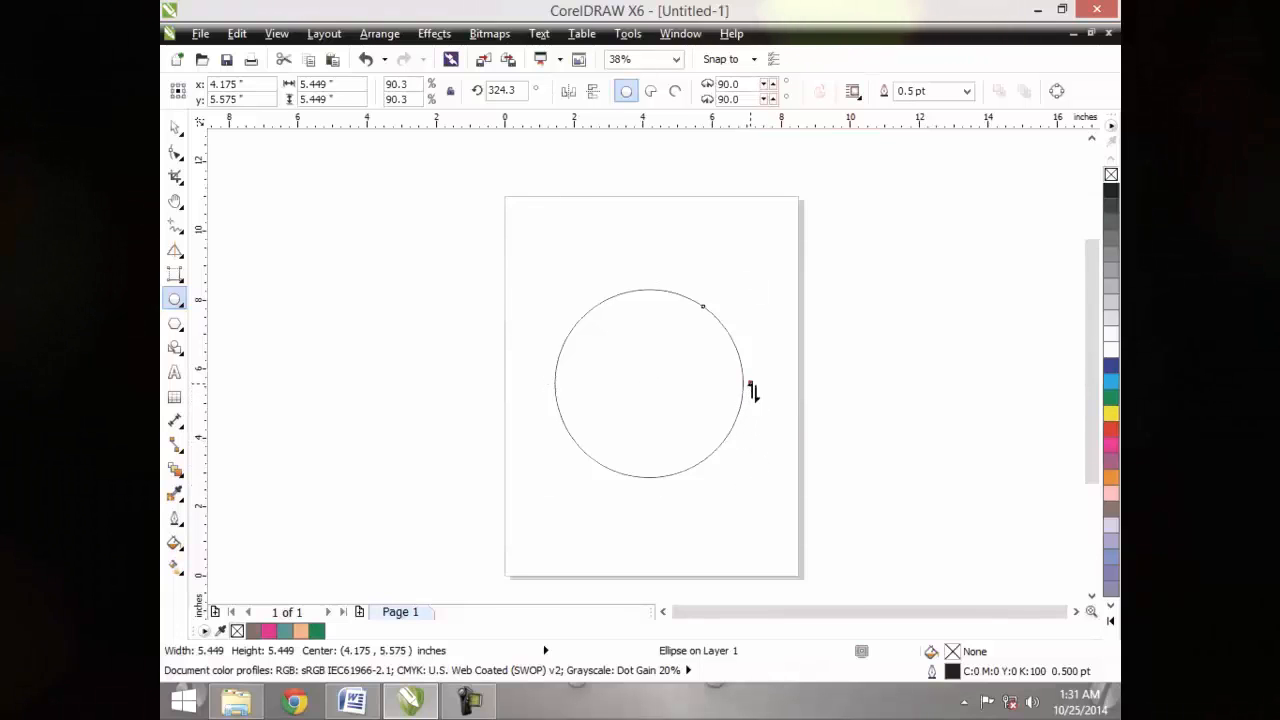
- Try skewing the circle vertically and horizontally, undoing each skew
drag(749, 385, 740, 512)
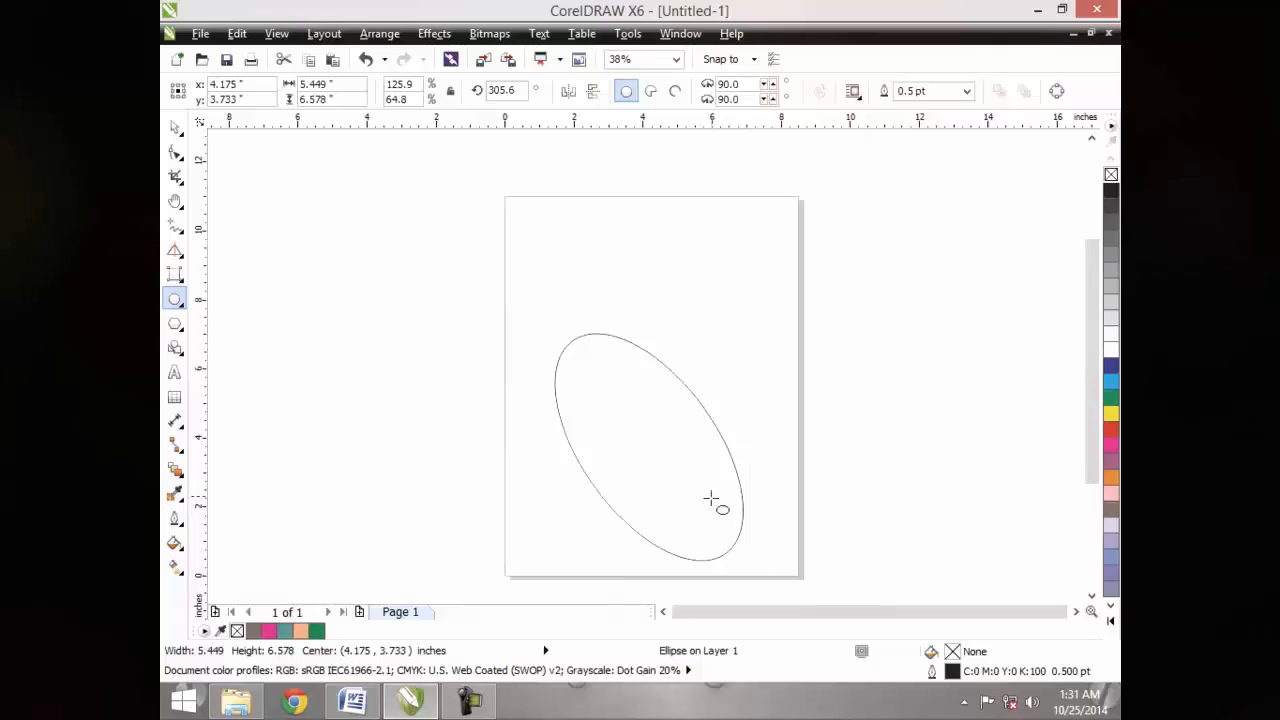
key(ctrl+z)
drag(650, 486, 764, 503)
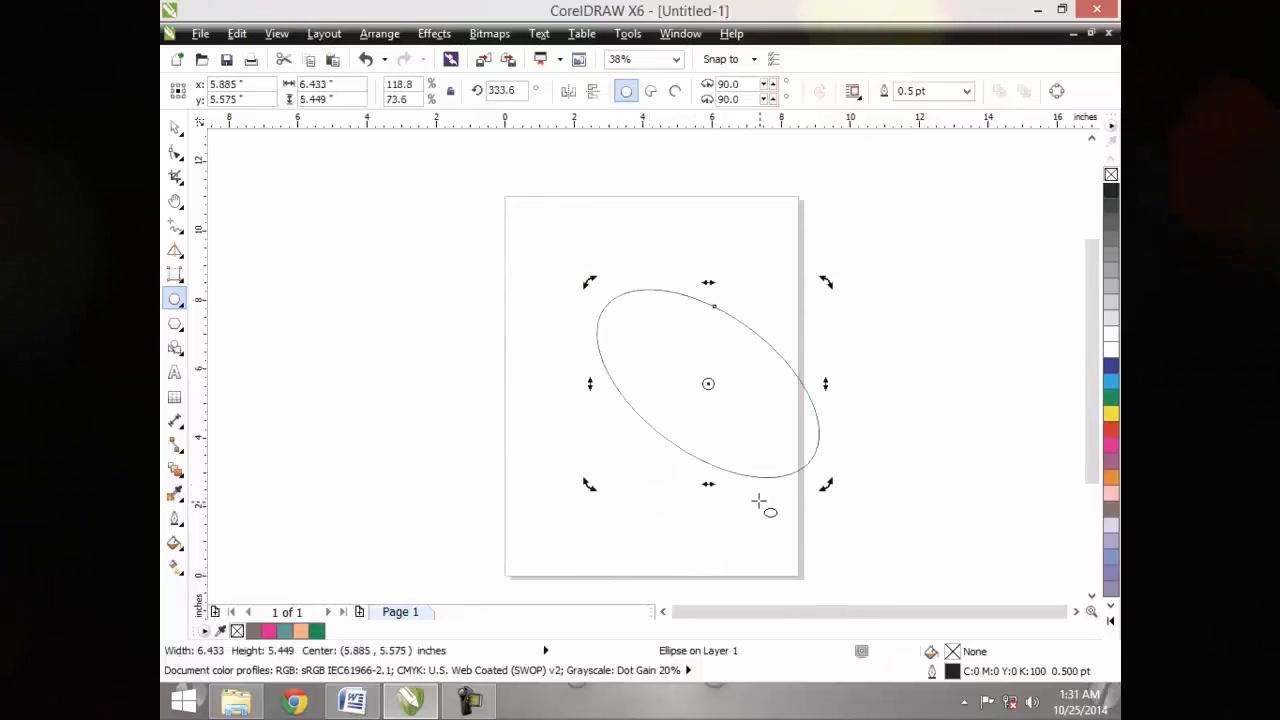
key(ctrl+z)
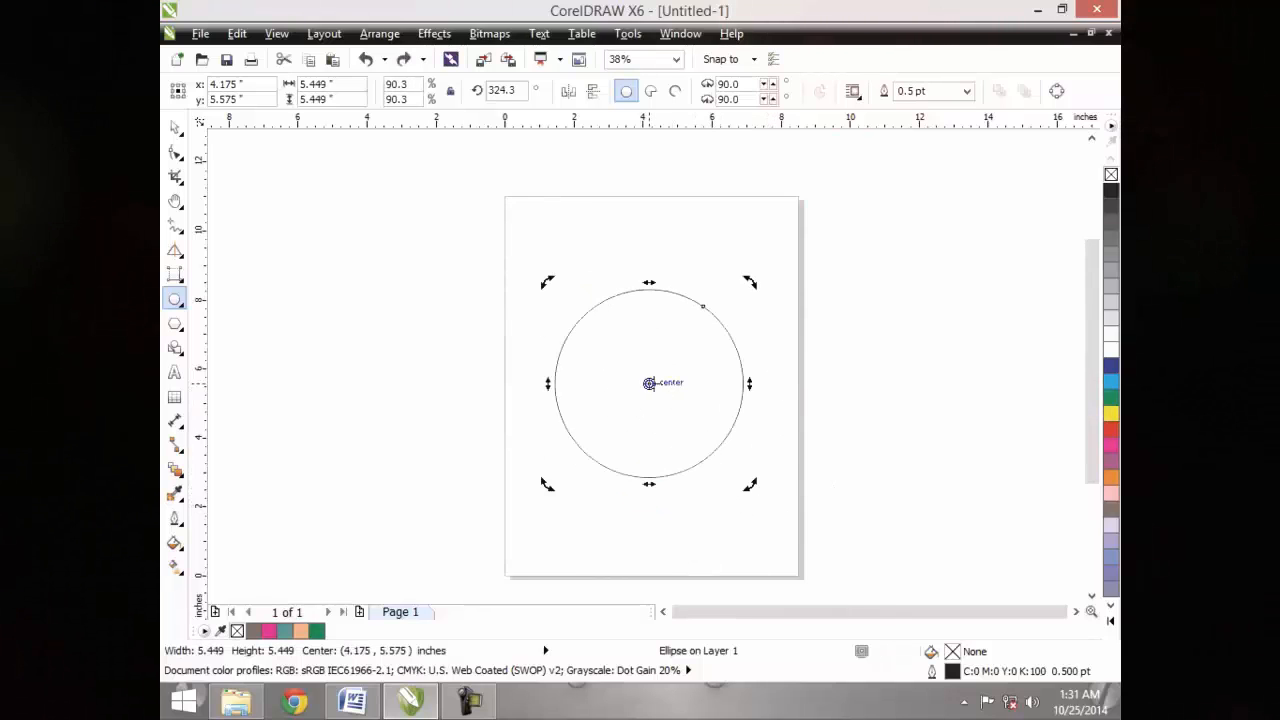
- Offset the circle's rotation centre beyond its upper-right edge, make a rotated copy around it, and repeat the duplication into a full circular rosette
drag(649, 383, 770, 364)
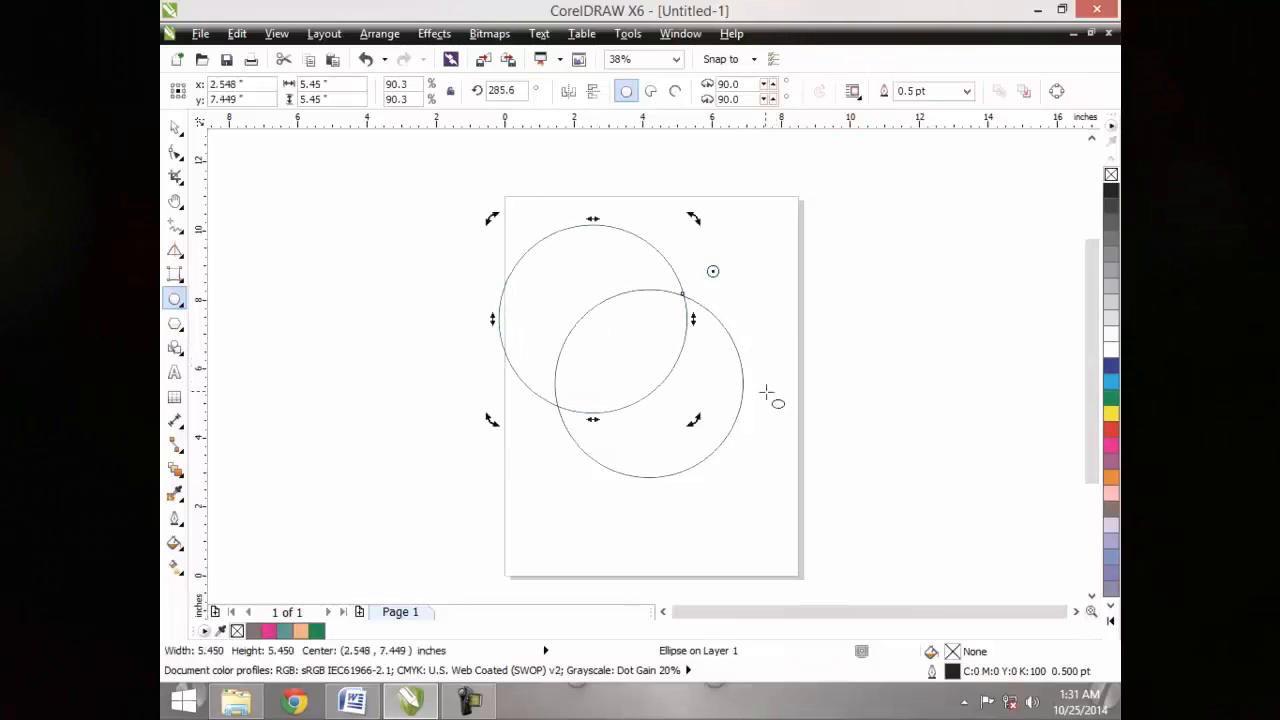
key(ctrl+r)
key(ctrl+r)
key(ctrl+r)
key(ctrl+r)
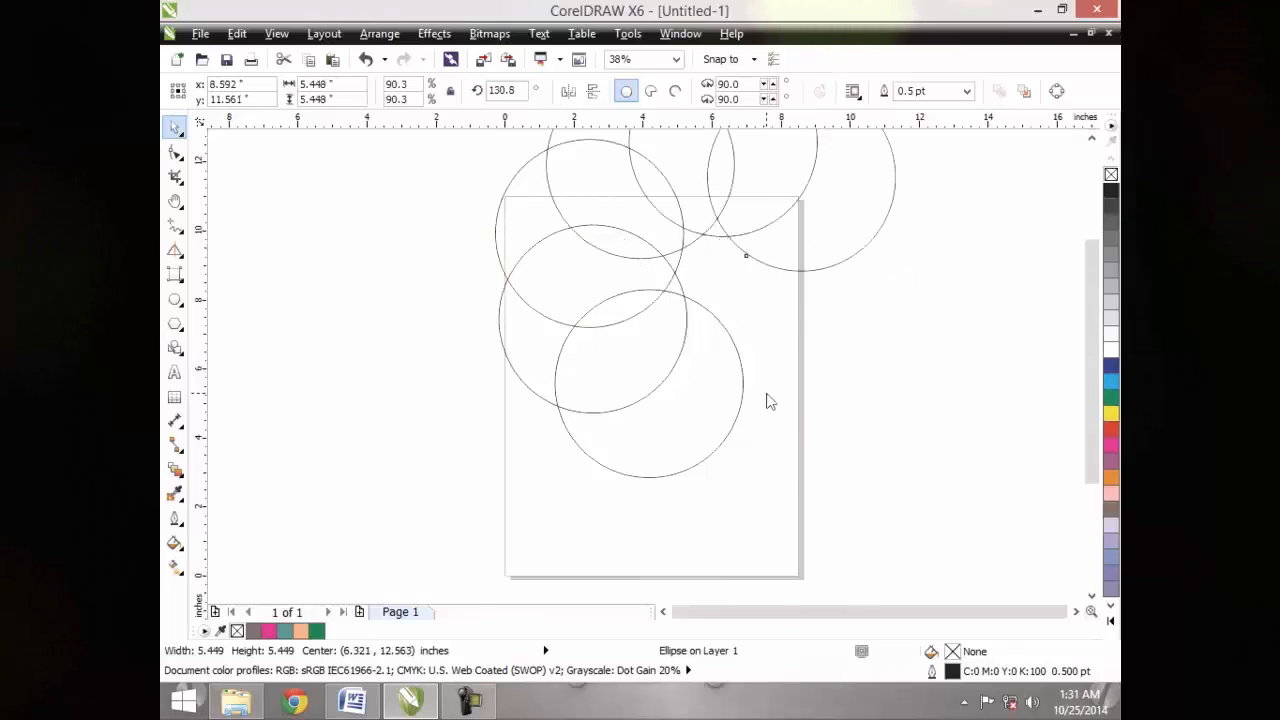
key(ctrl+r)
key(ctrl+r)
key(ctrl+r)
key(ctrl+r)
key(ctrl+r)
key(ctrl+r)
key(ctrl+r)
key(ctrl+r)
key(ctrl+r)
key(ctrl+r)
key(ctrl+r)
key(ctrl+r)
key(ctrl+r)
key(ctrl+r)
key(ctrl+r)
key(ctrl+r)
drag(1095, 383, 1092, 331)
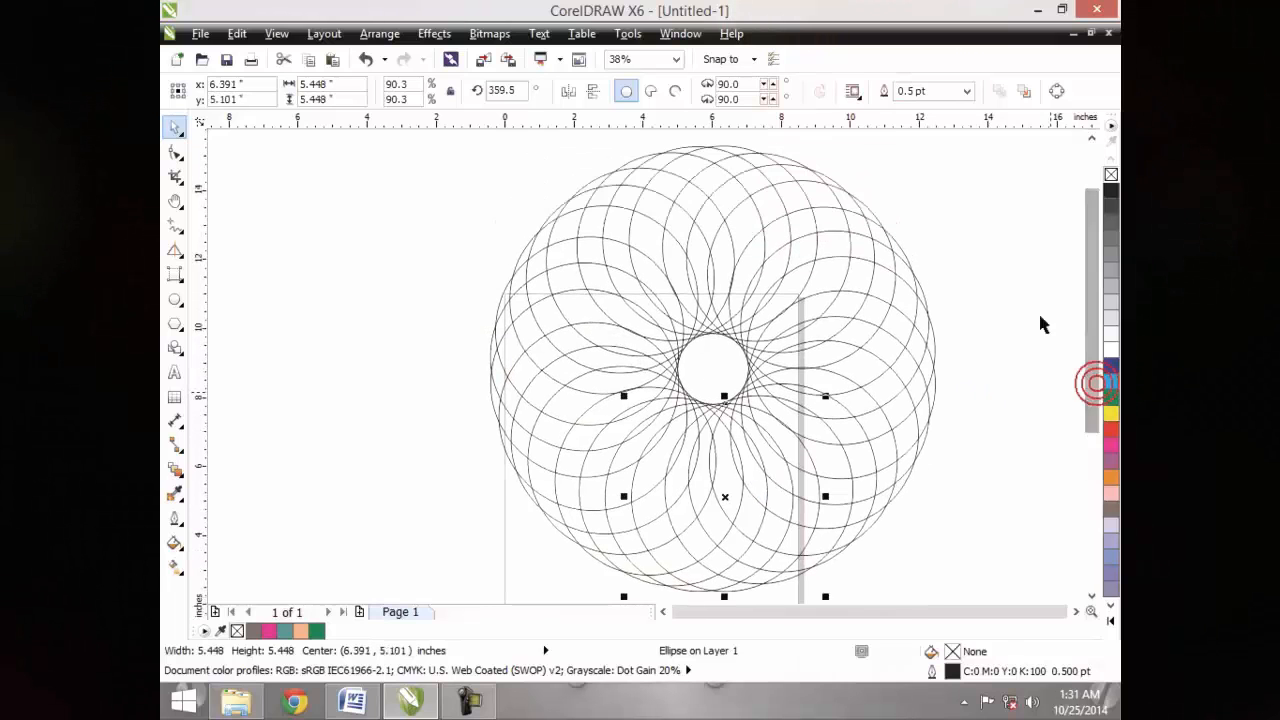
key(ctrl+r)
key(ctrl+r)
key(ctrl+r)
key(ctrl+r)
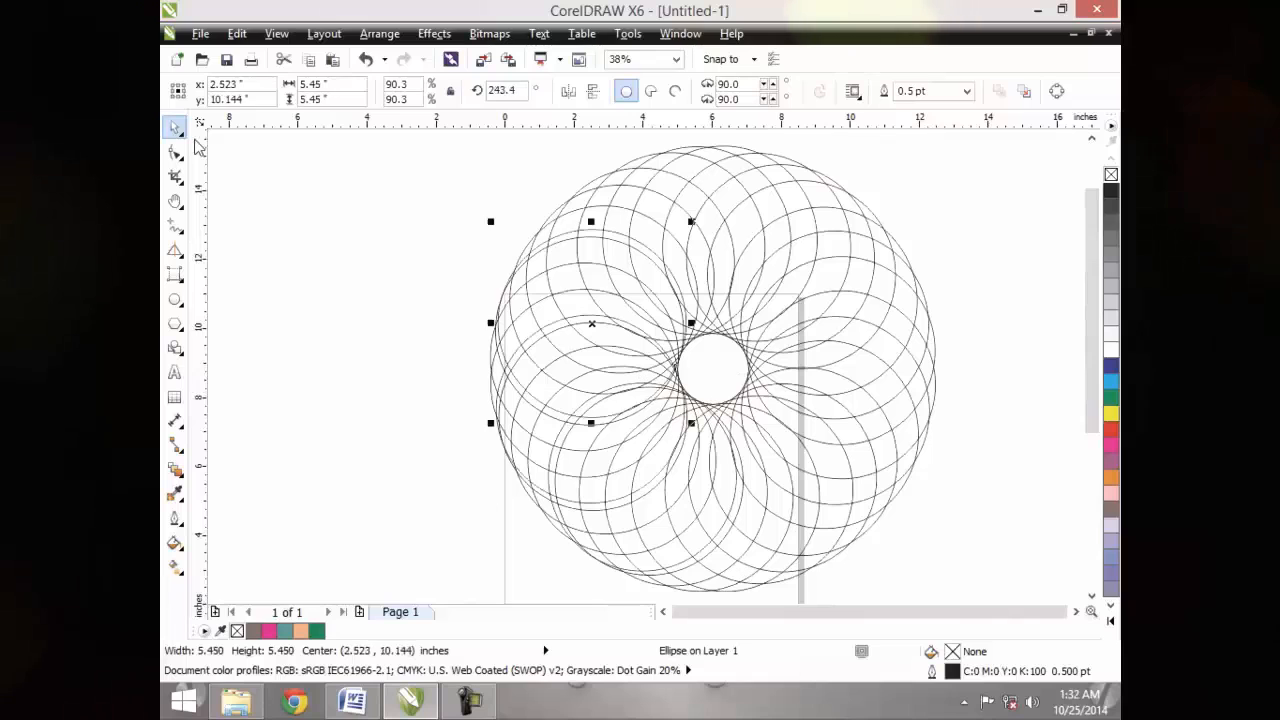
key(ctrl+r)
key(ctrl+r)
key(ctrl+r)
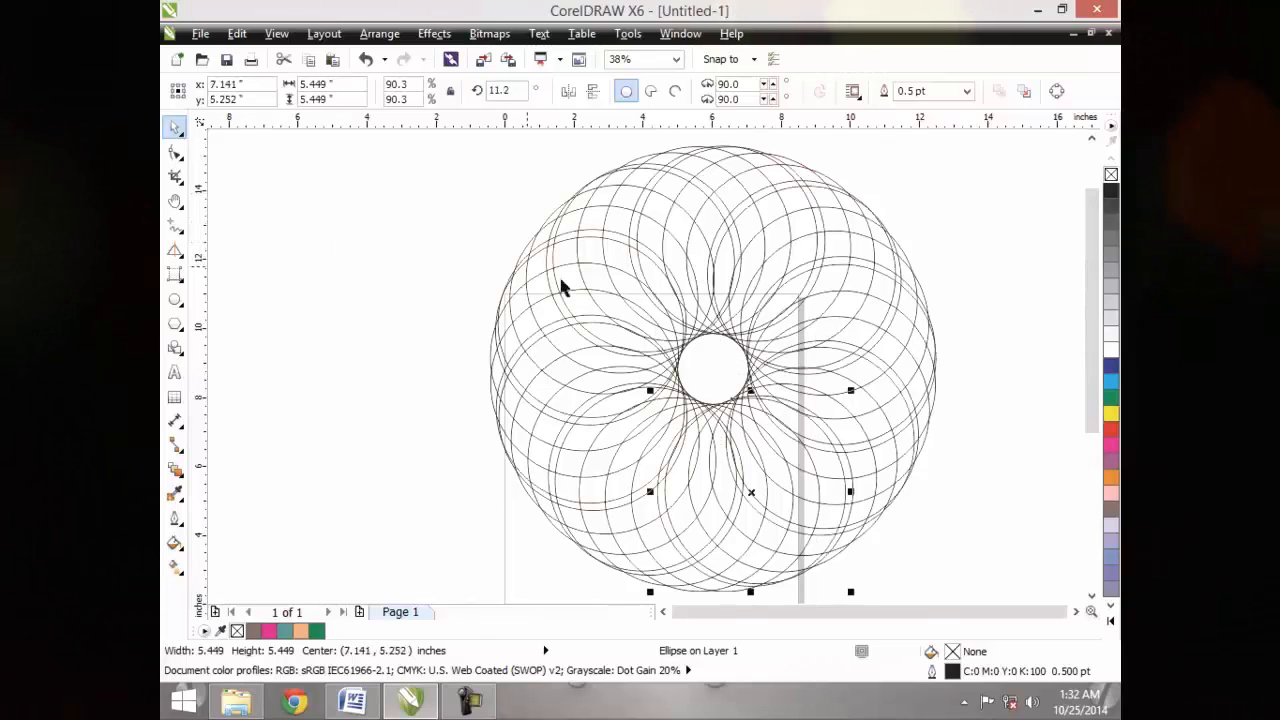
- Select all the circles of the rosette and delete them
key(z)
key(F3)
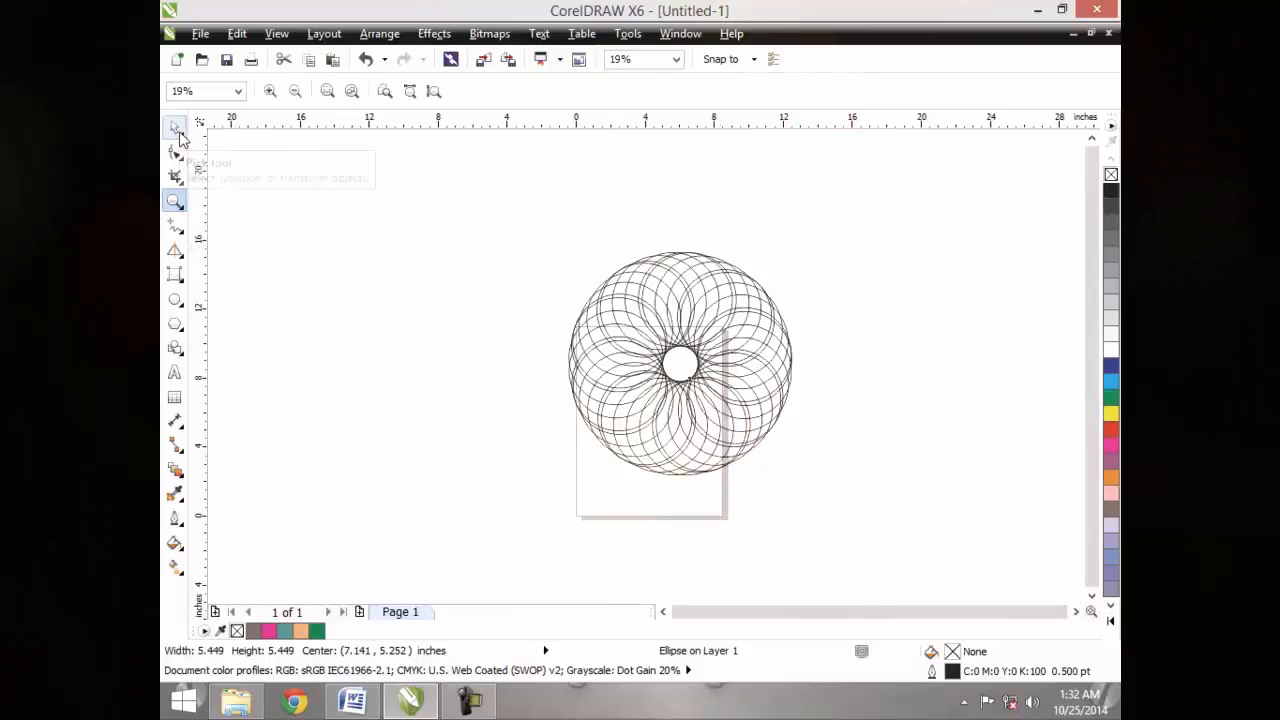
click(174, 127)
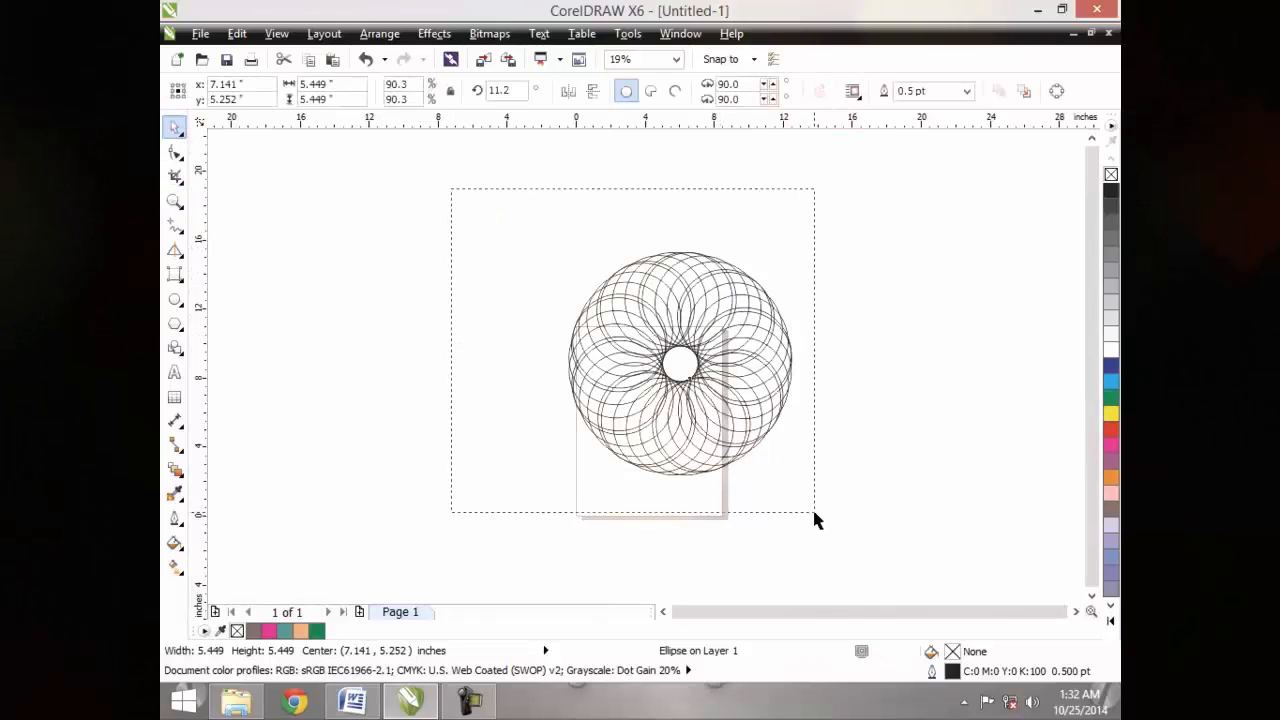
key(Delete)
click(175, 323)
drag(320, 332, 323, 335)
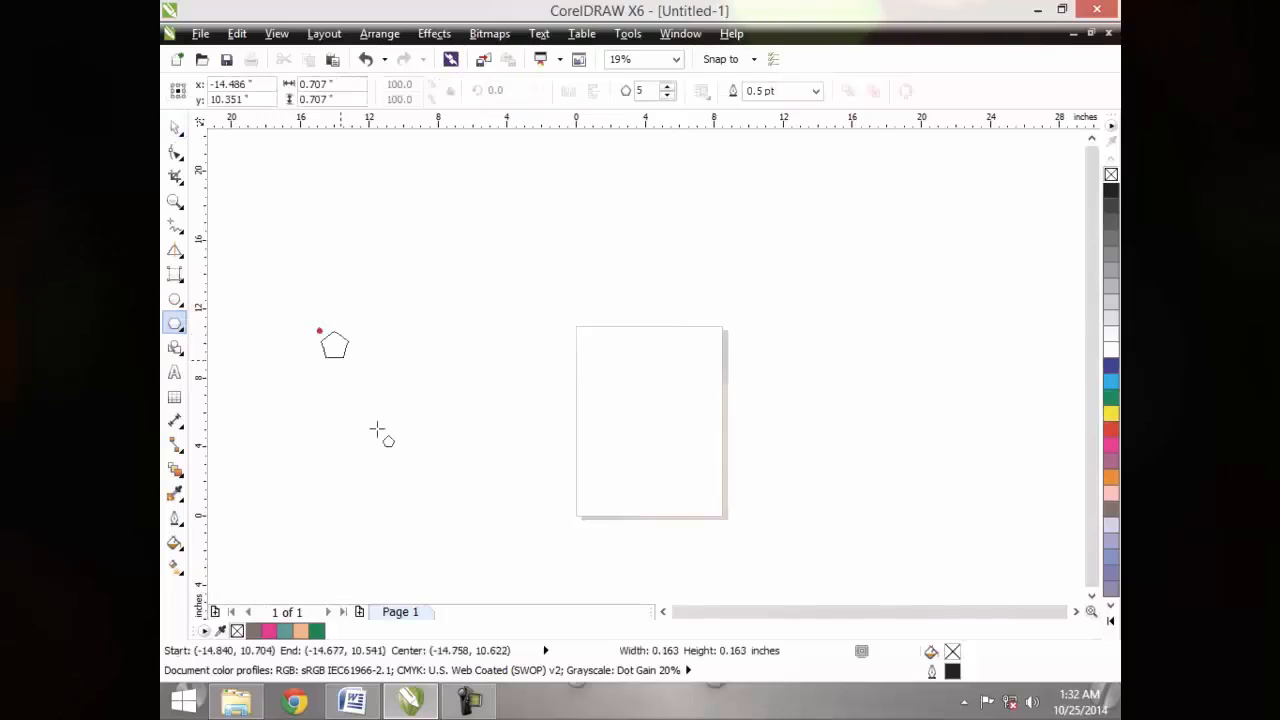
mouse_move(377, 430)
mouse_down()
mouse_move(409, 523)
mouse_move(386, 437)
mouse_up()
key(Delete)
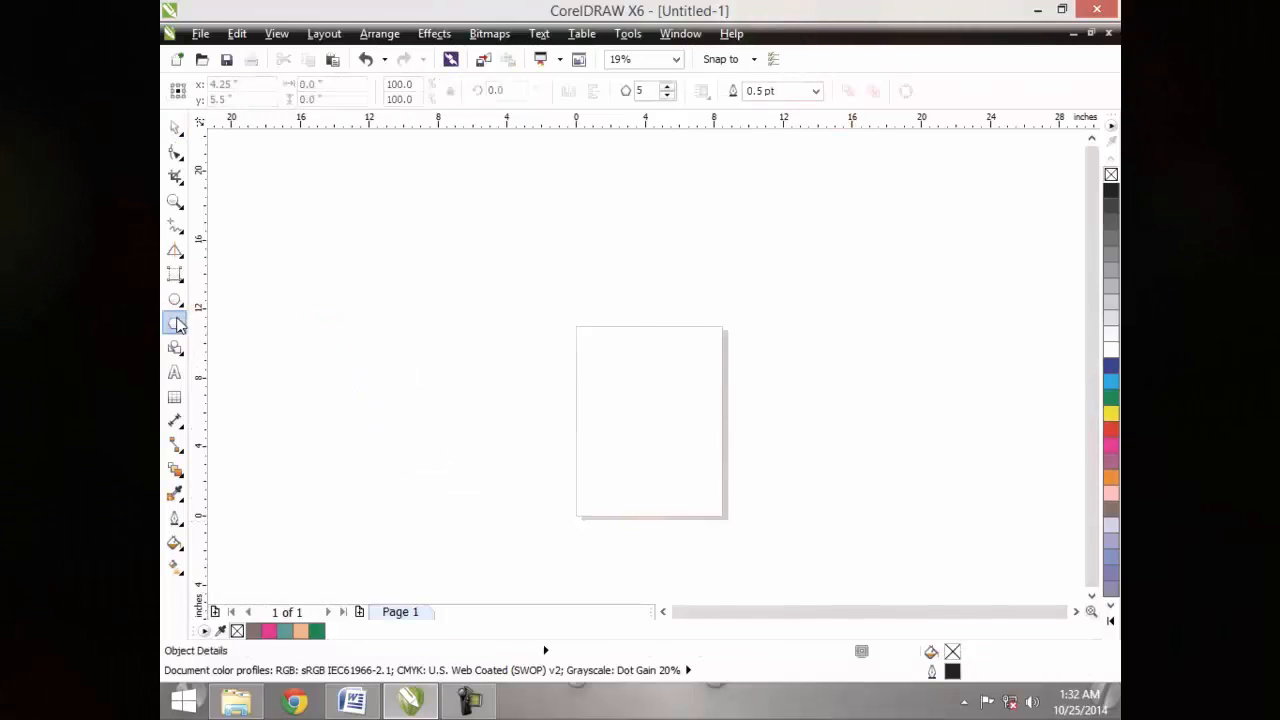
- Draw a new perfect circle about 12.4 inches in diameter and move it over the page
click(175, 299)
drag(373, 284, 447, 497)
drag(477, 389, 630, 376)
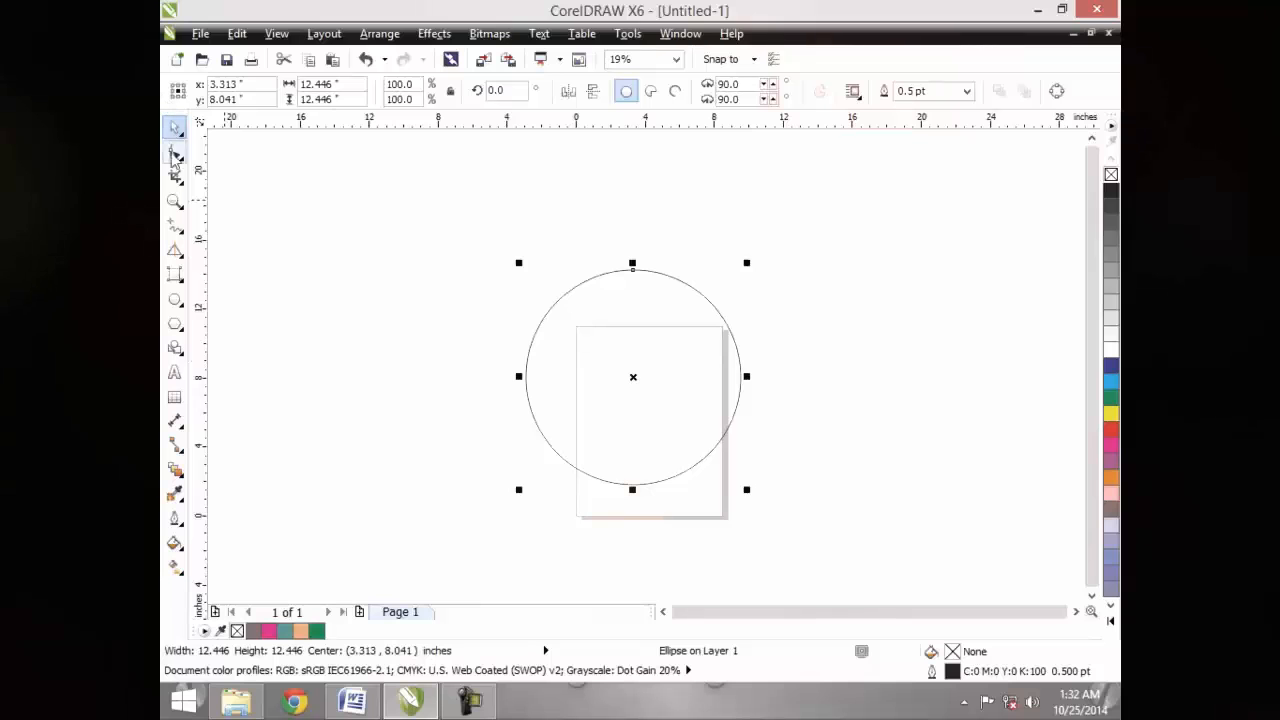
- Use the Shape tool to pull the circle's node inside the outline, forming a pie from 90 degrees, and widen the wedge
click(174, 155)
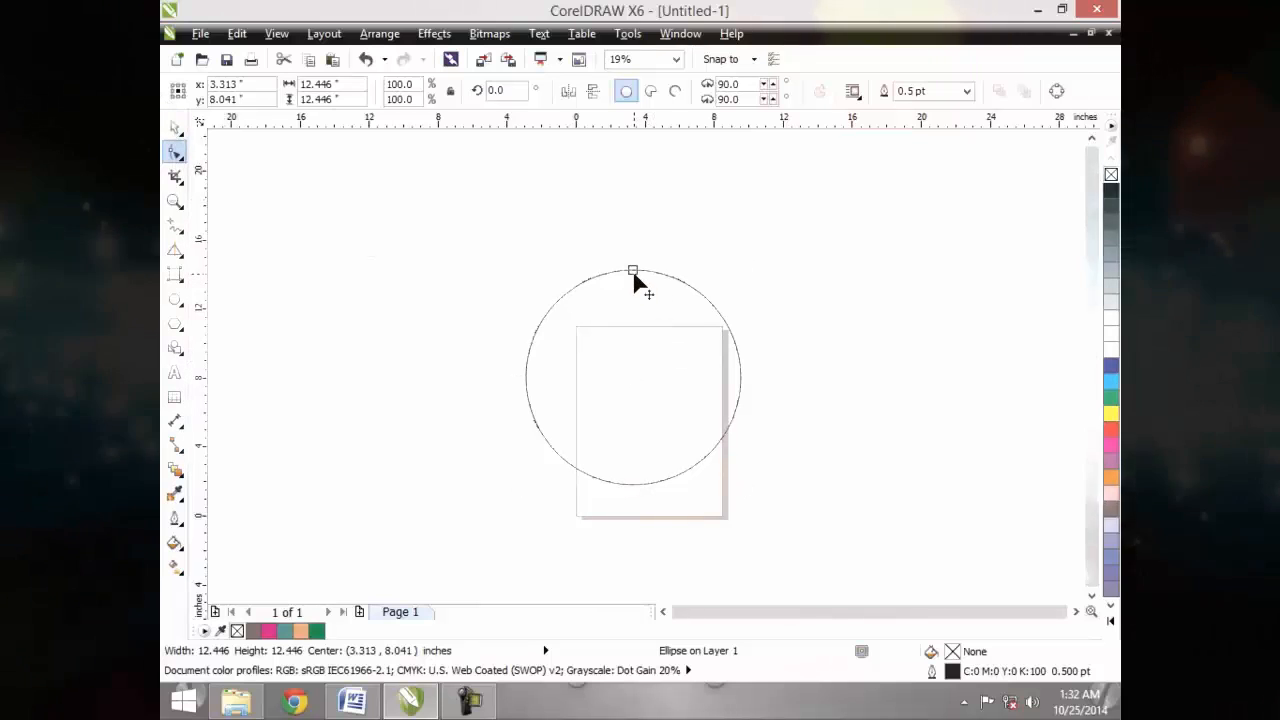
drag(632, 270, 630, 318)
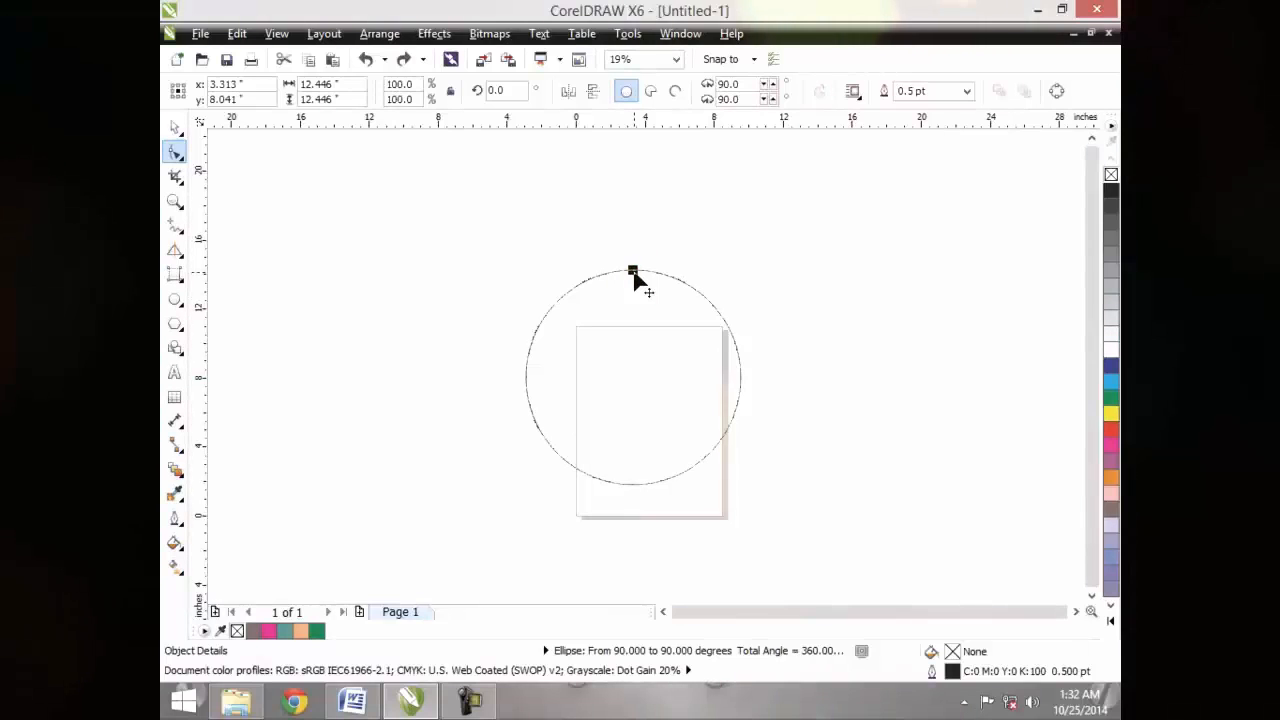
drag(635, 274, 603, 359)
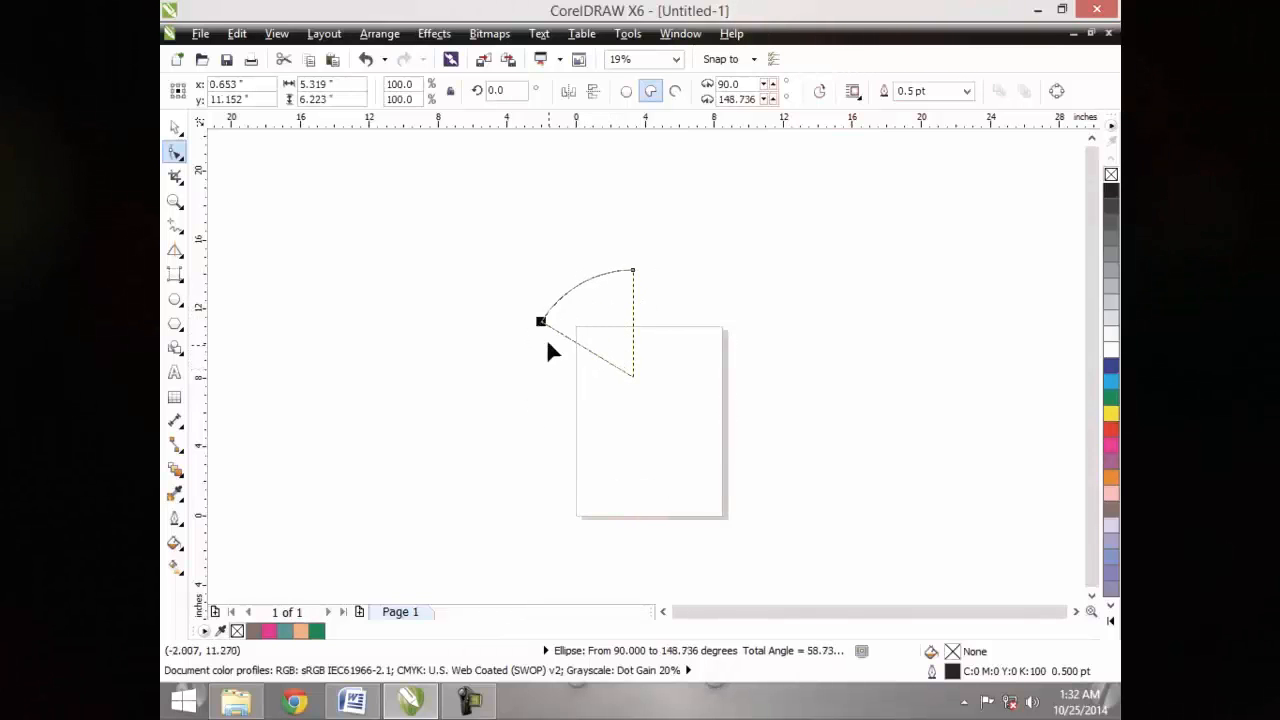
drag(542, 322, 614, 418)
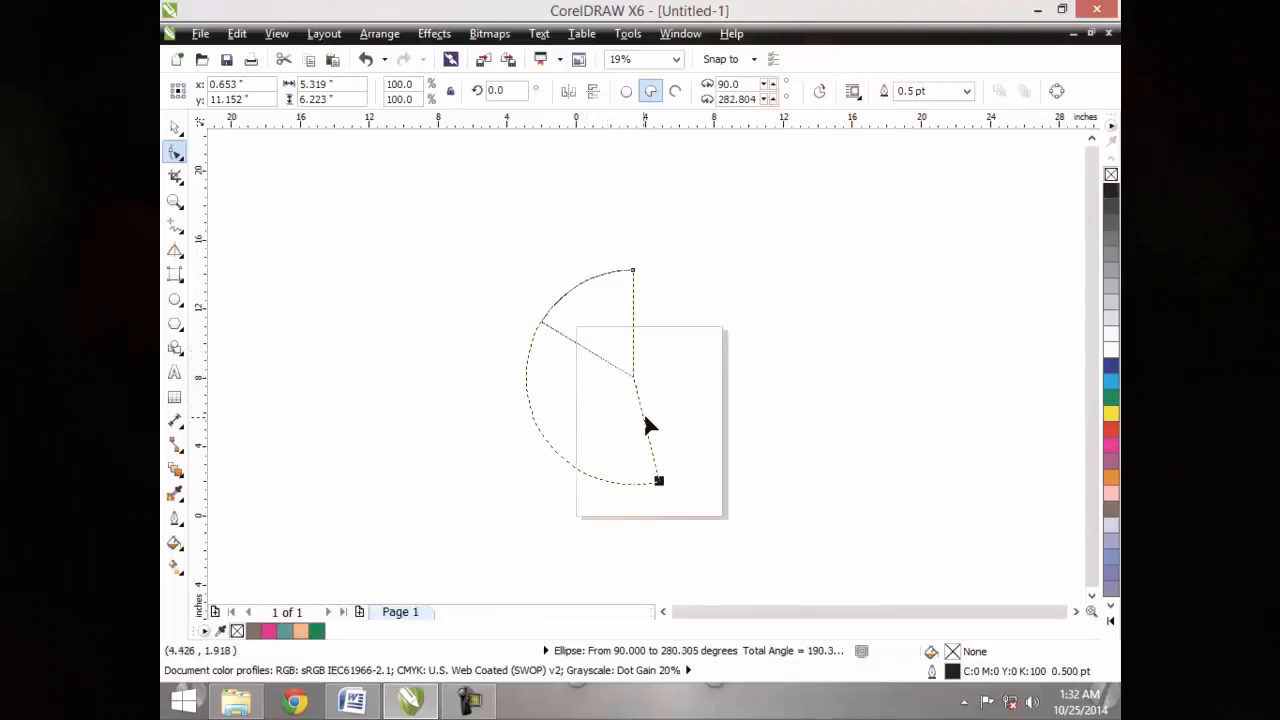
- Open the pie to an end angle of about 34.9 degrees and move it to the empty area beside the page
drag(669, 384, 373, 323)
click(175, 127)
click(589, 360)
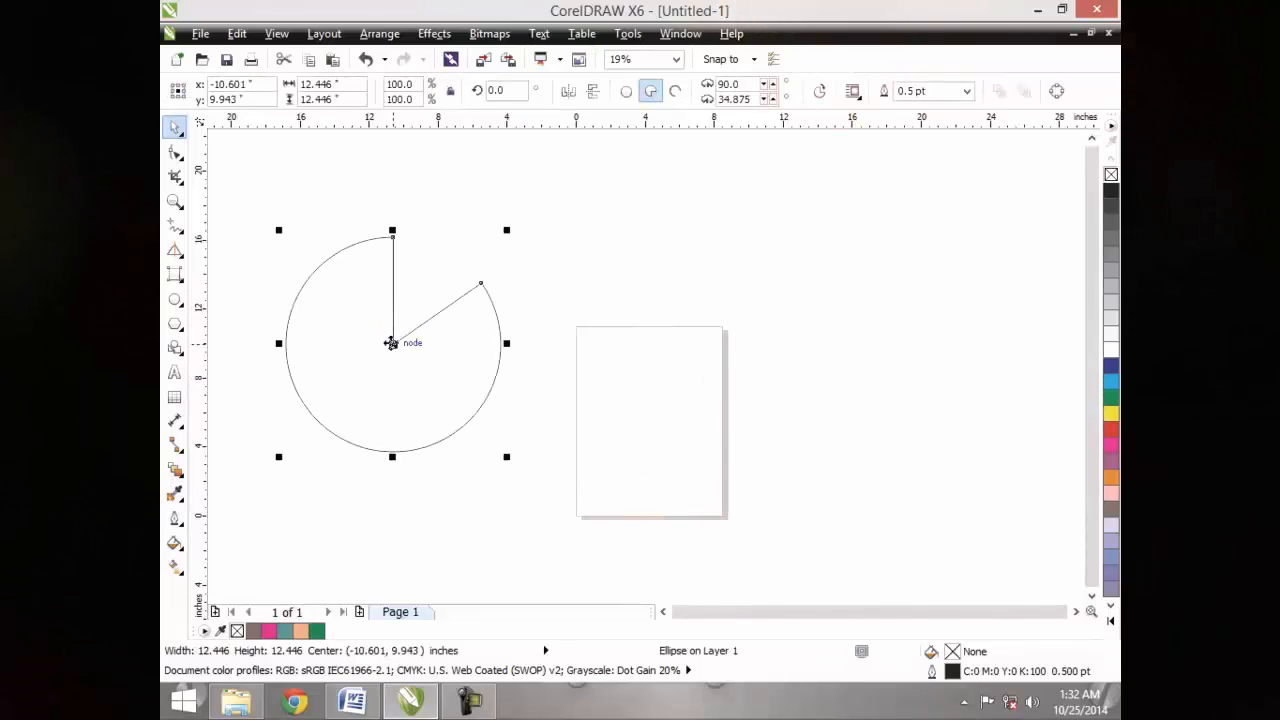
- Move the pie's start node to about 234 degrees and pull it outside the outline to form an arc starting at about 242 degrees
click(175, 151)
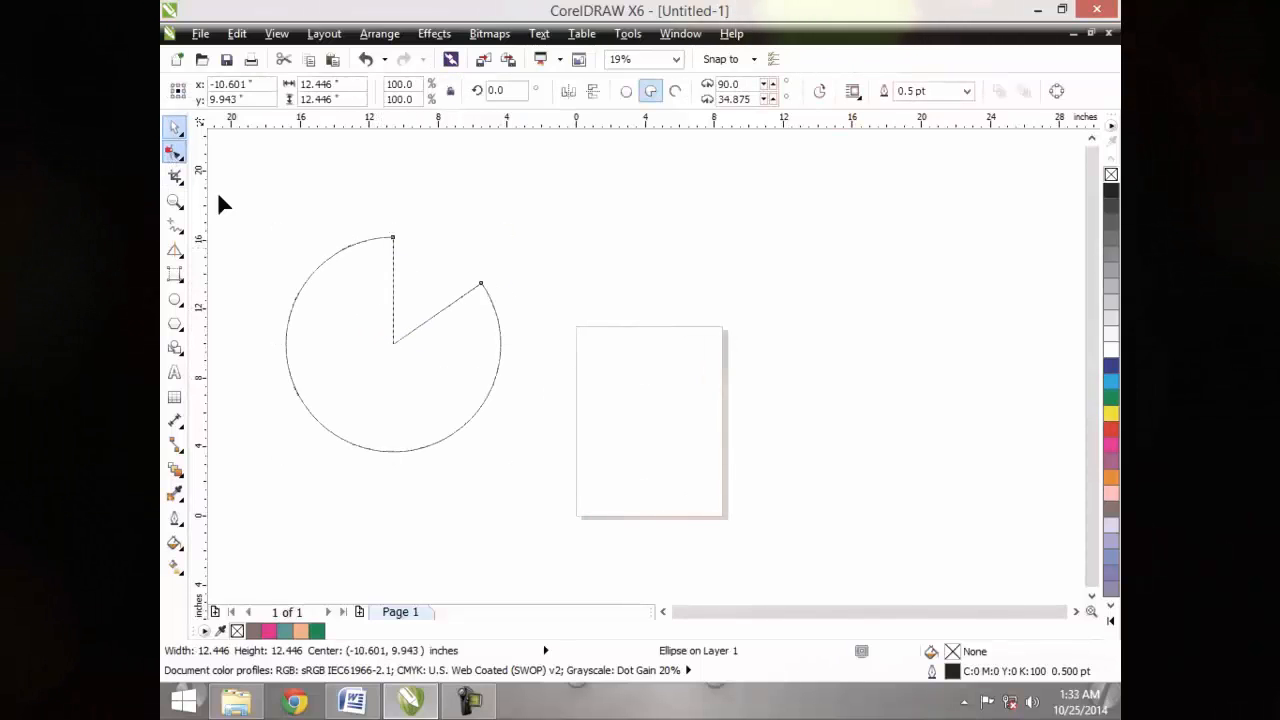
drag(391, 241, 360, 478)
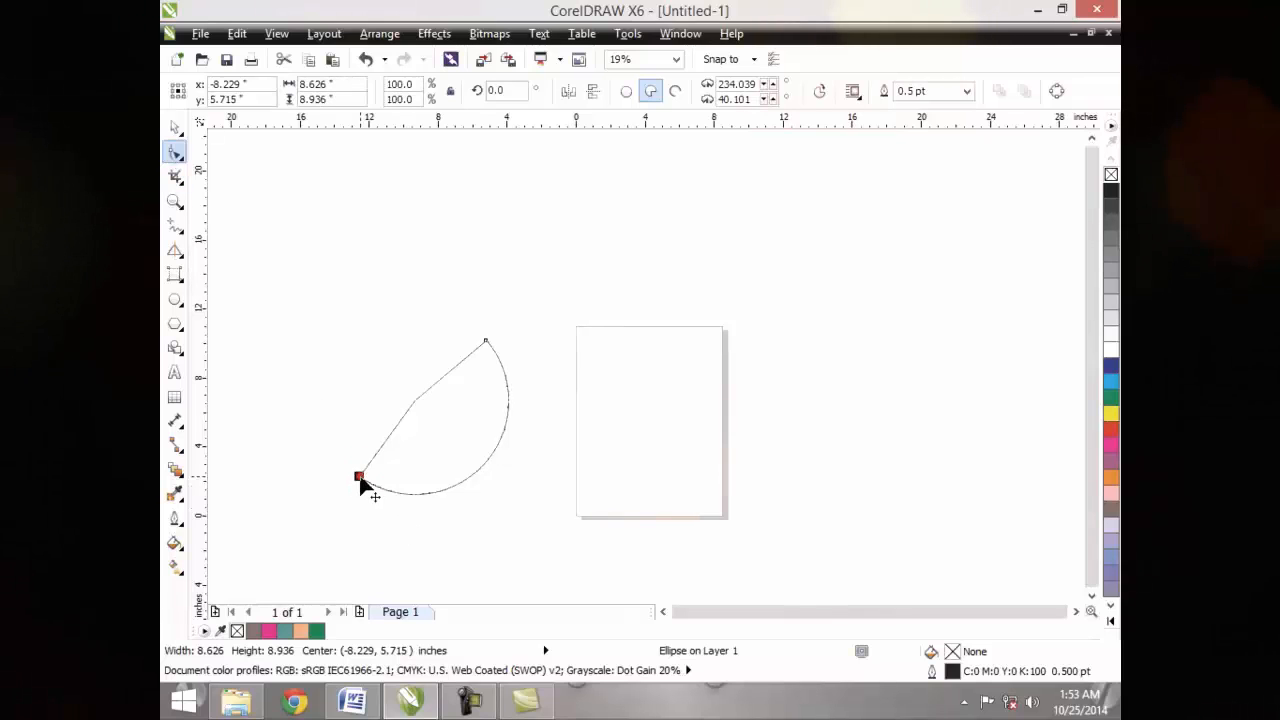
drag(361, 484, 359, 507)
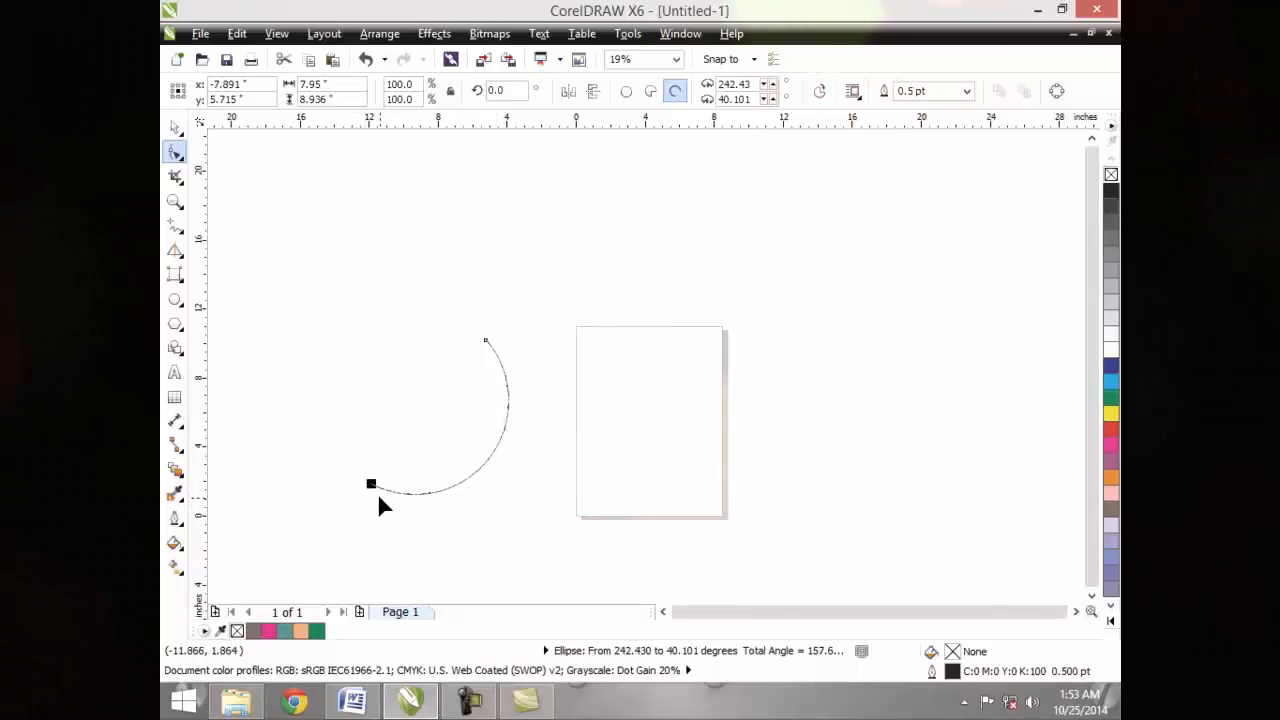
- Pull the start node inside to make a pie starting at about 164 degrees, and outside to make an arc starting at about 176 degrees
drag(370, 487, 366, 391)
drag(474, 349, 474, 347)
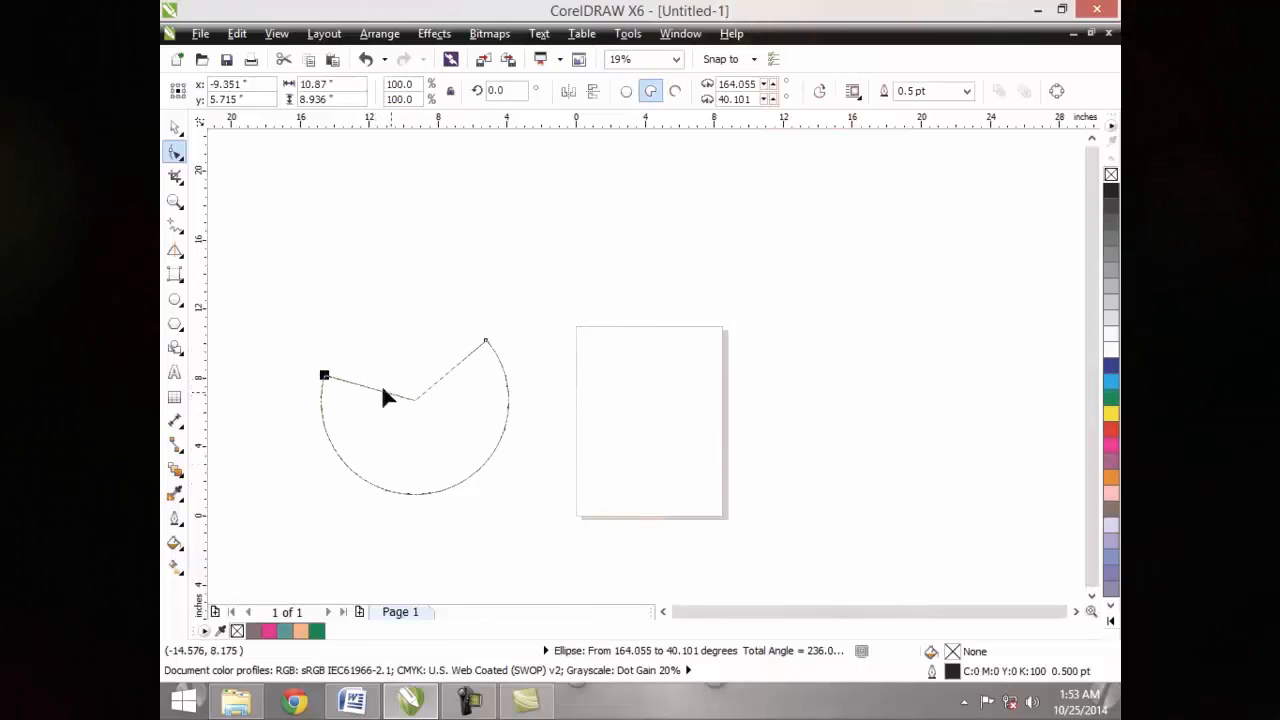
drag(326, 379, 266, 388)
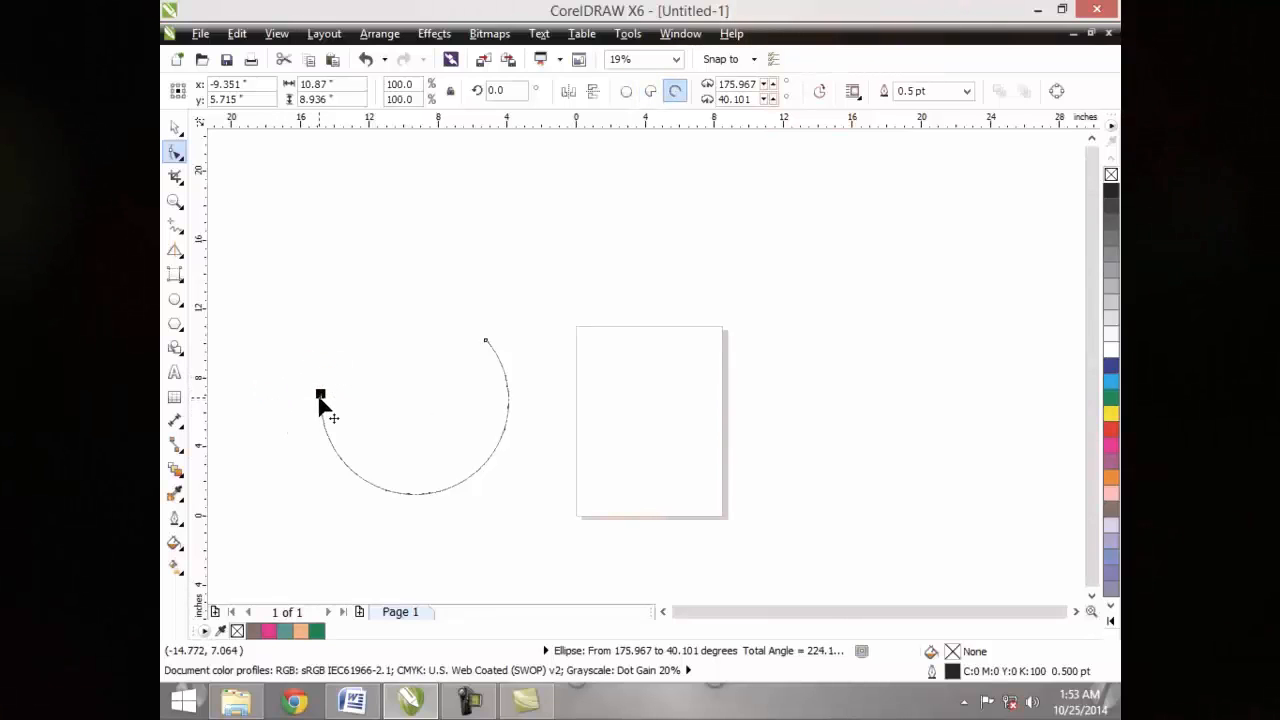
- Turn the arc into a pie starting at about 82.6 degrees and switch its direction to the opposite wedge
drag(320, 398, 425, 350)
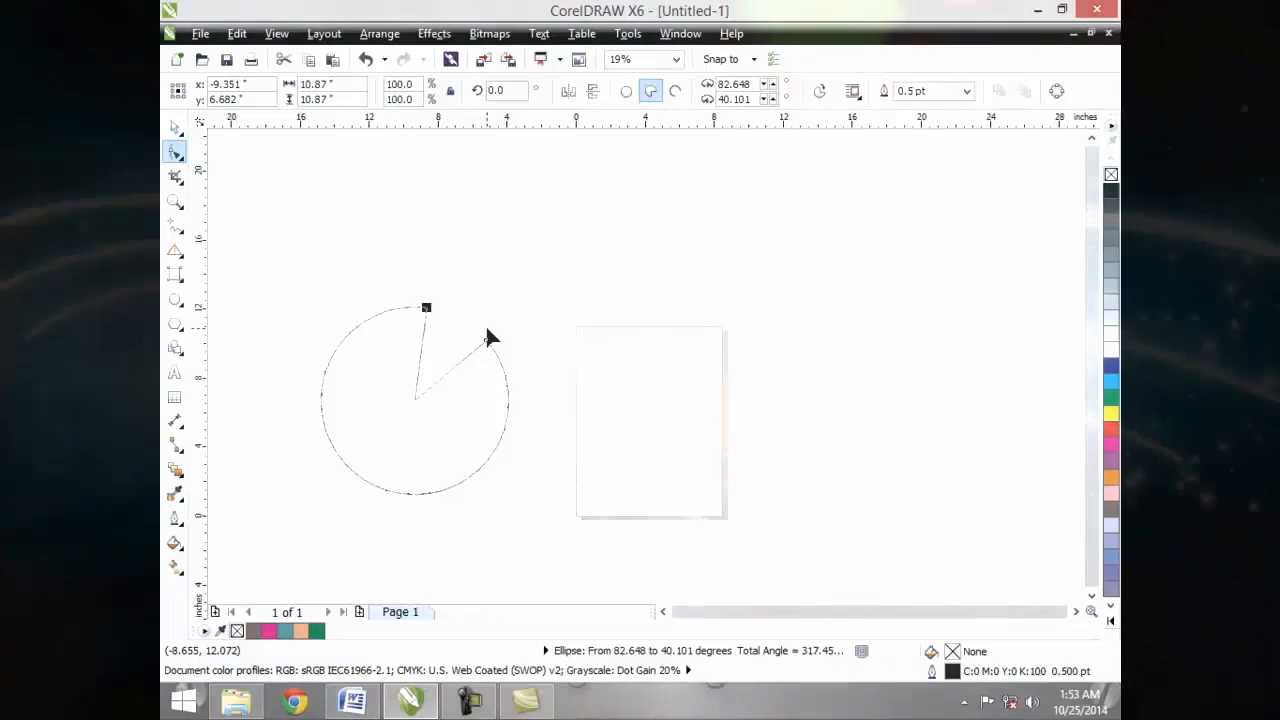
click(820, 101)
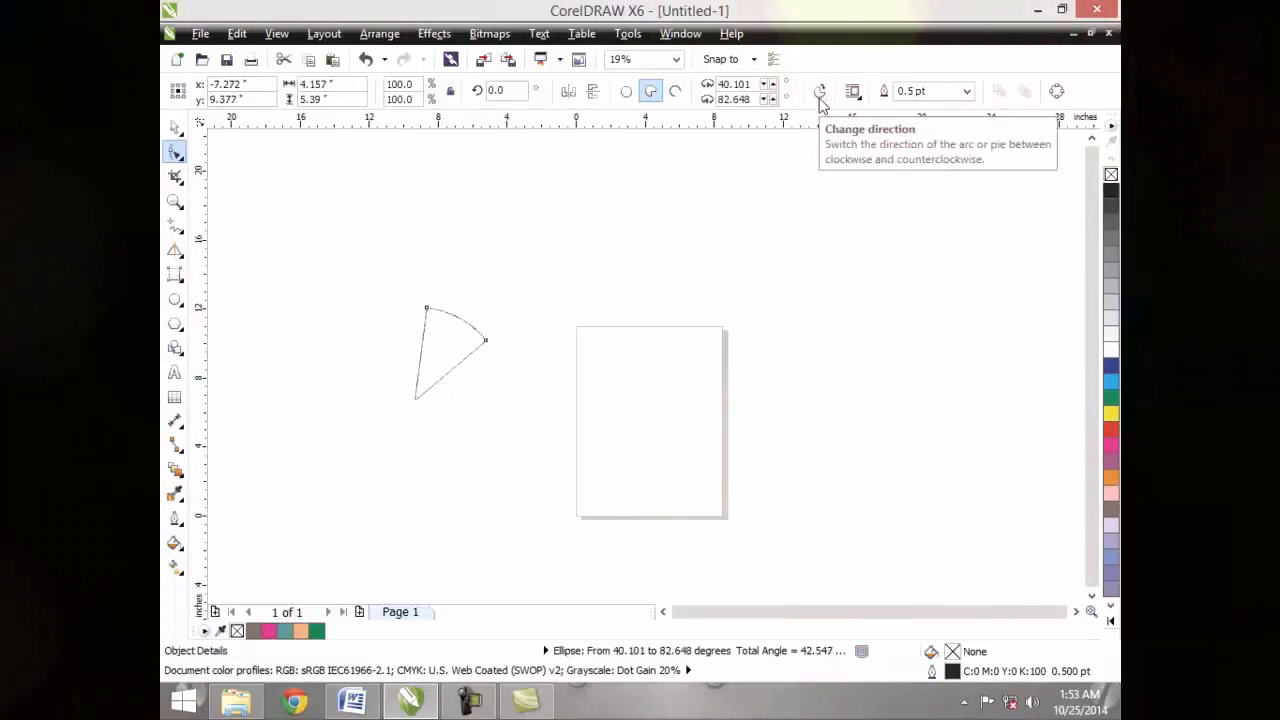
click(469, 700)
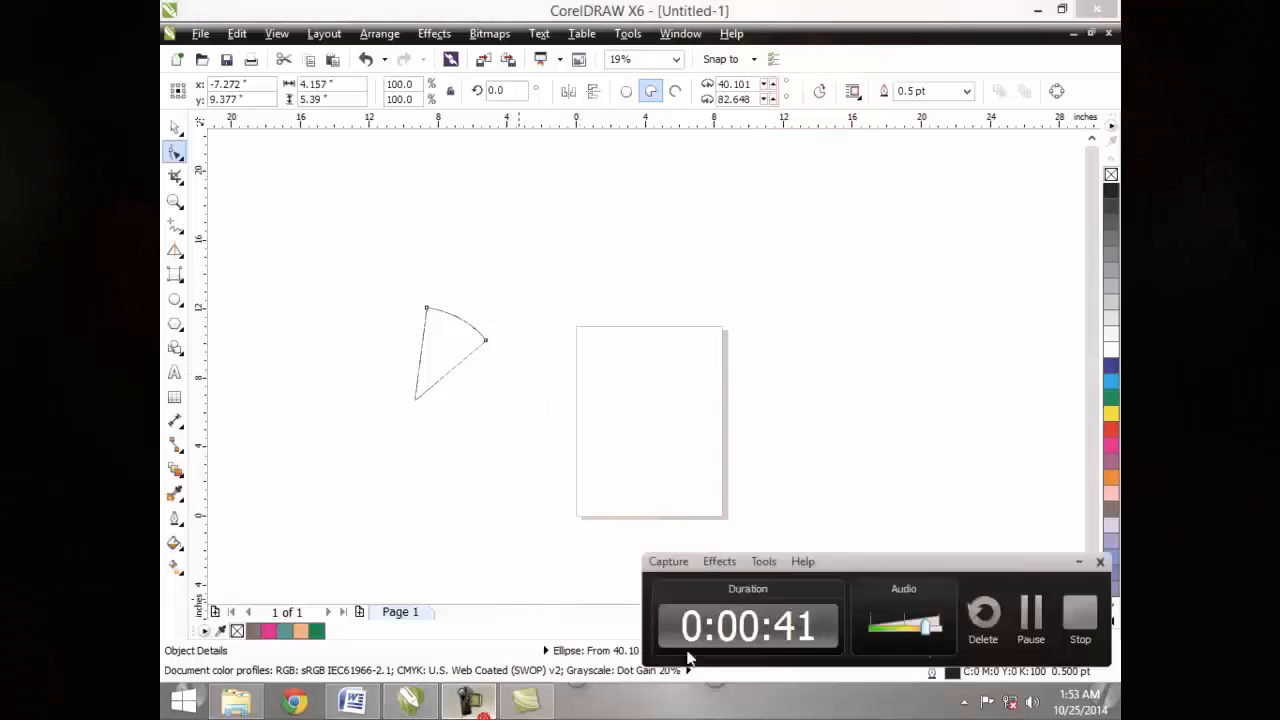
click(1034, 614)
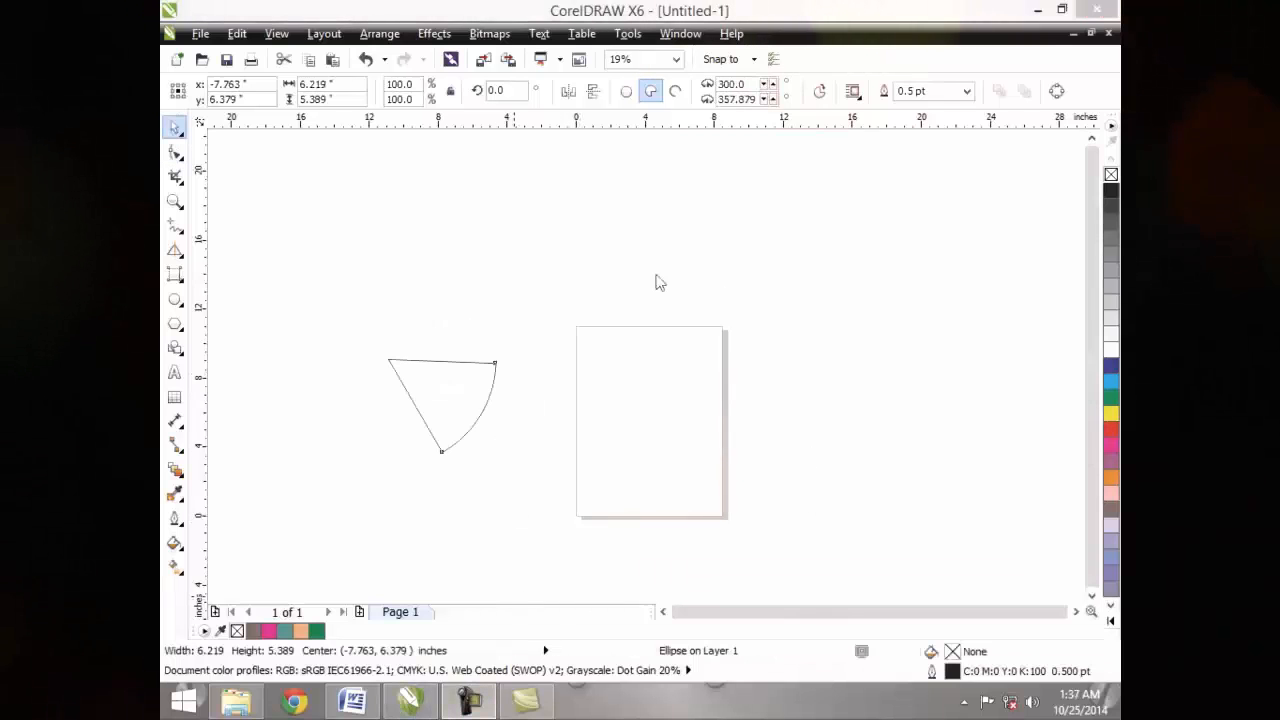
- Undo the pie's direction change and paste a copy of the large pie directly on top of it
click(460, 390)
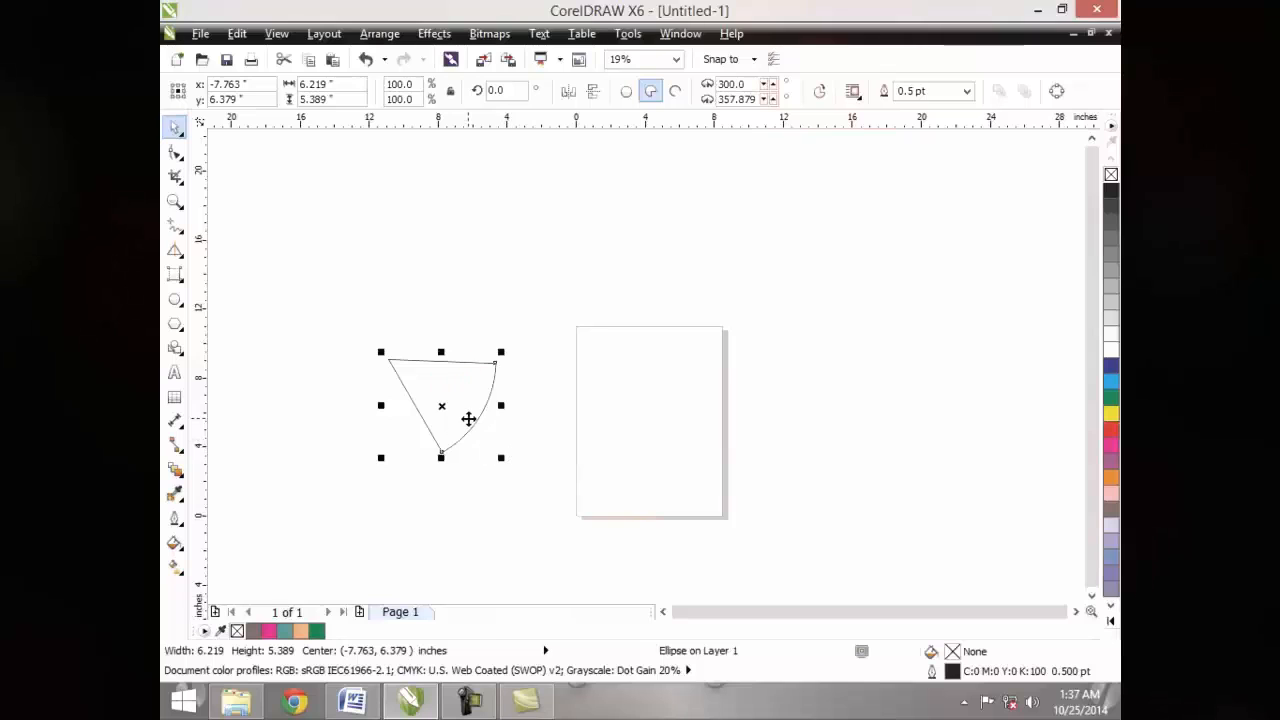
key(ctrl+z)
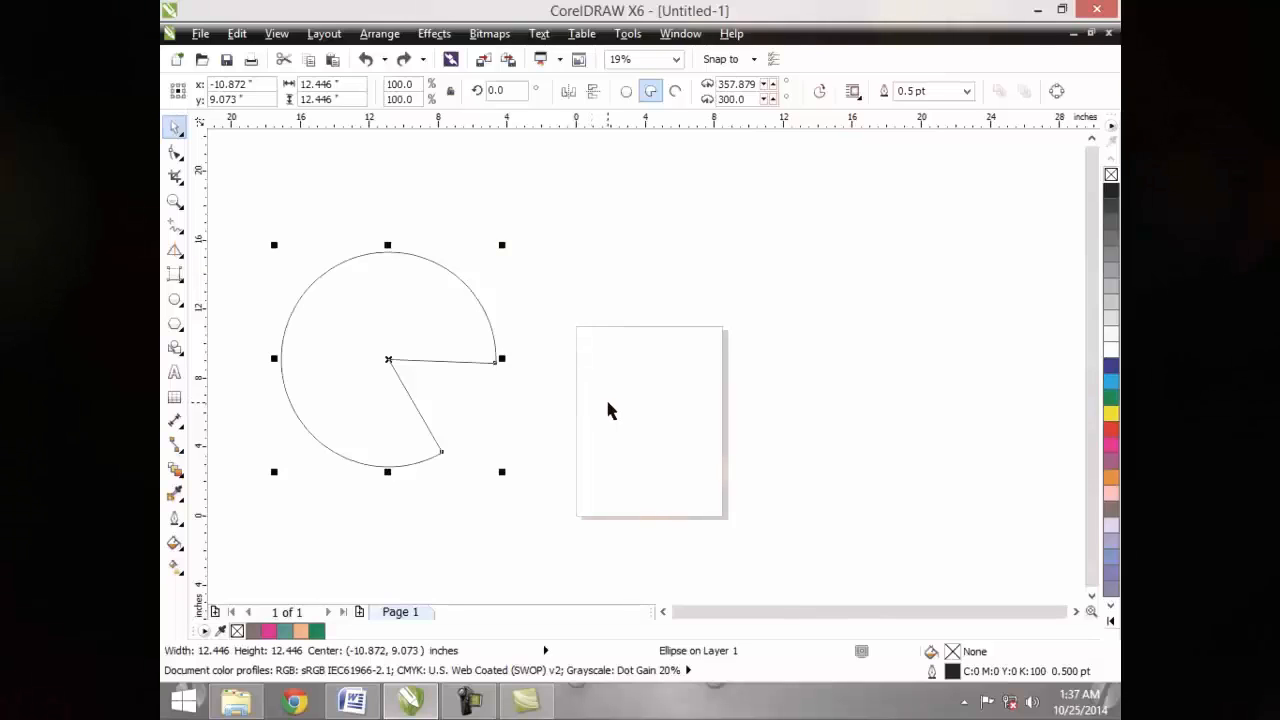
key(ctrl+c)
key(ctrl+v)
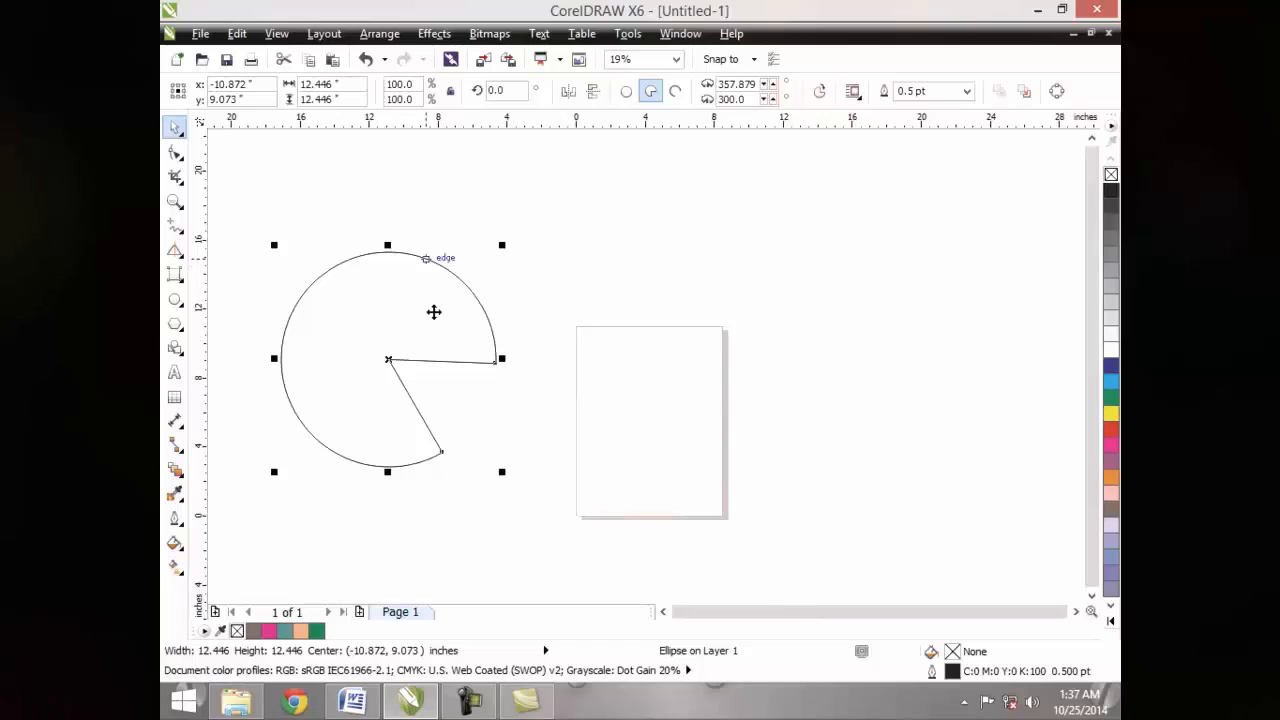
- Switch the pasted pie's direction to the opposite wedge and pull that wedge slightly out of the large pie's gap
click(826, 94)
drag(477, 396, 512, 412)
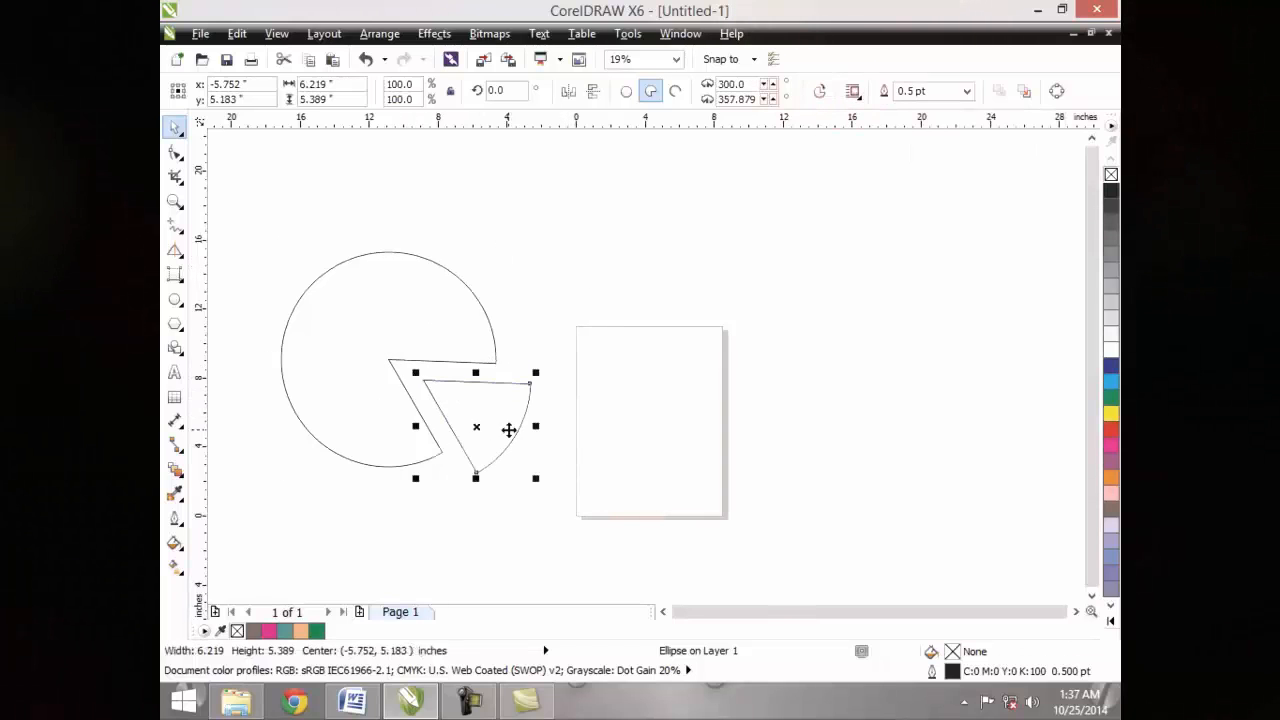
click(421, 420)
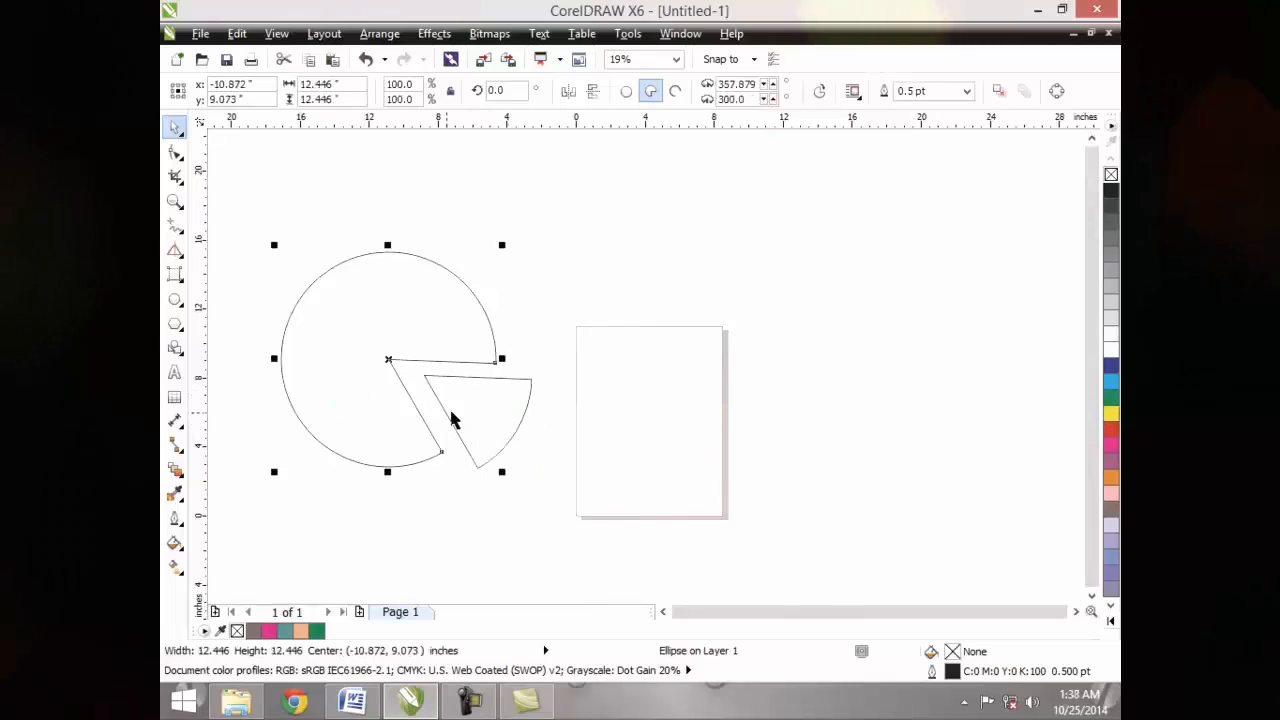
click(480, 417)
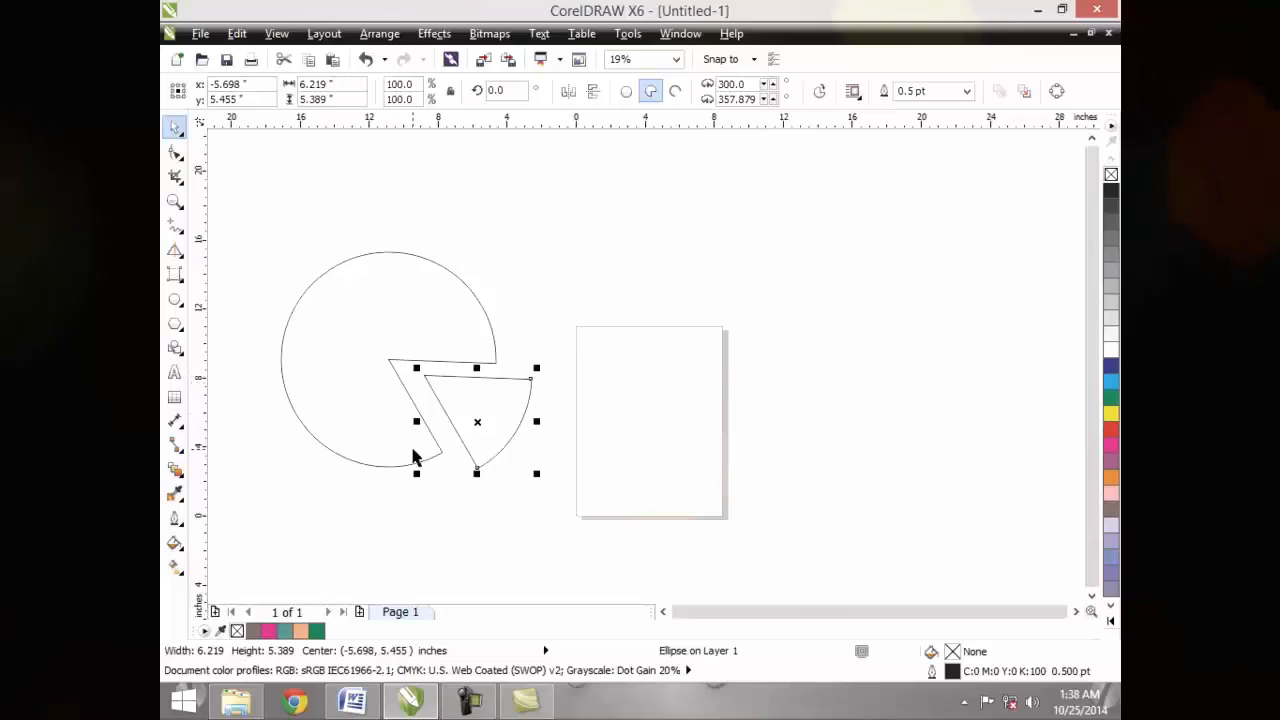
- Move the wedge to the empty area right of the page and delete the large pie
drag(496, 431, 747, 367)
drag(656, 392, 833, 396)
drag(480, 345, 506, 371)
key(Delete)
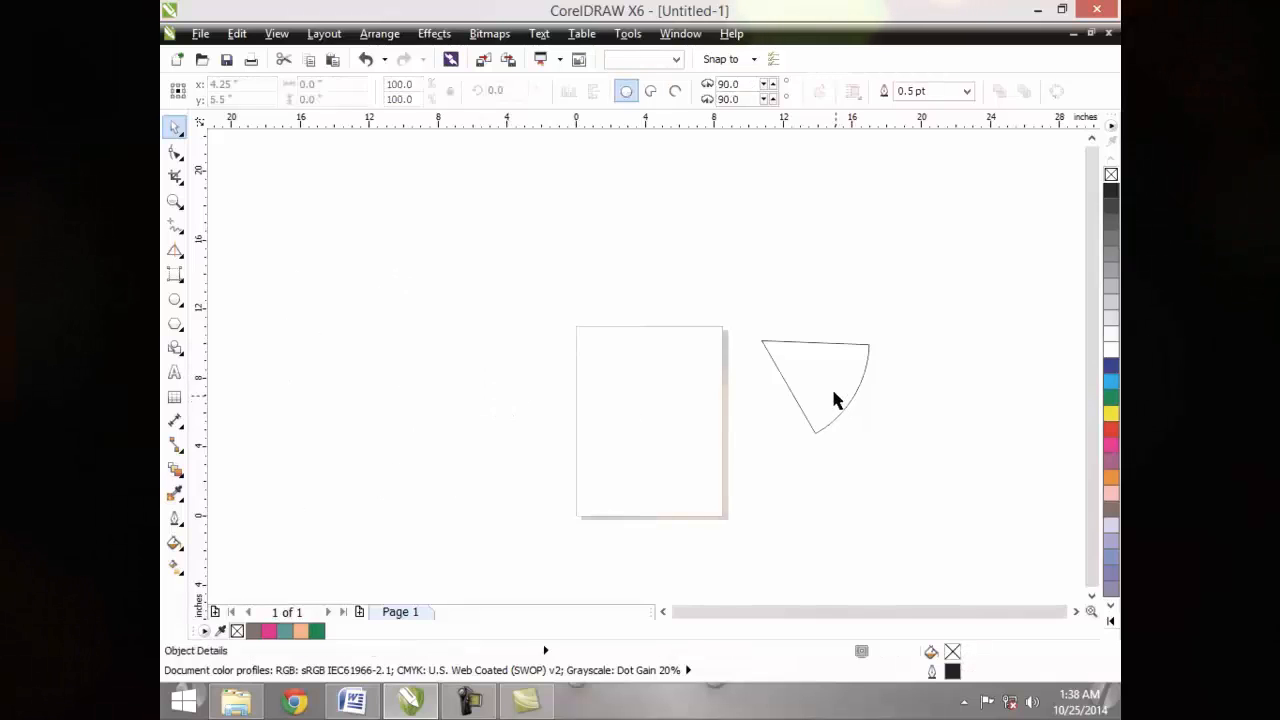
- Move the wedge left of the page, set its rotation centre on its tip and leave a copy rotated about 76.3 degrees
drag(834, 400, 481, 379)
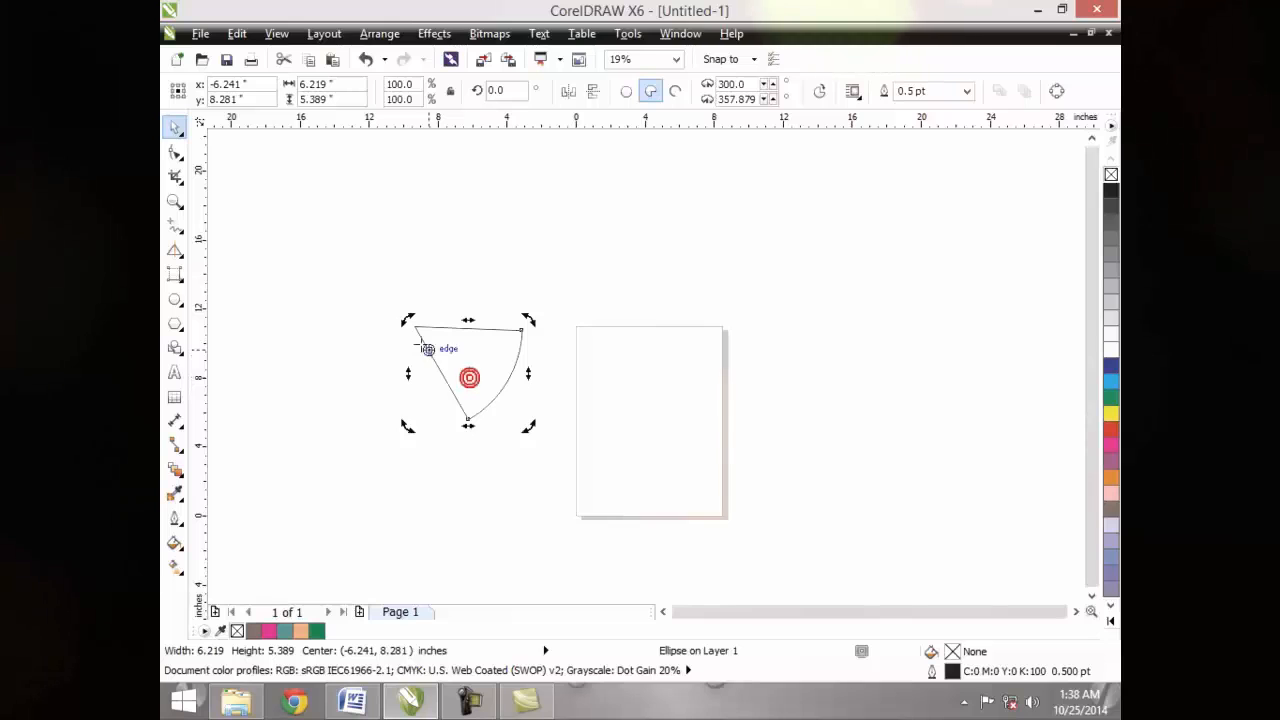
drag(528, 428, 535, 368)
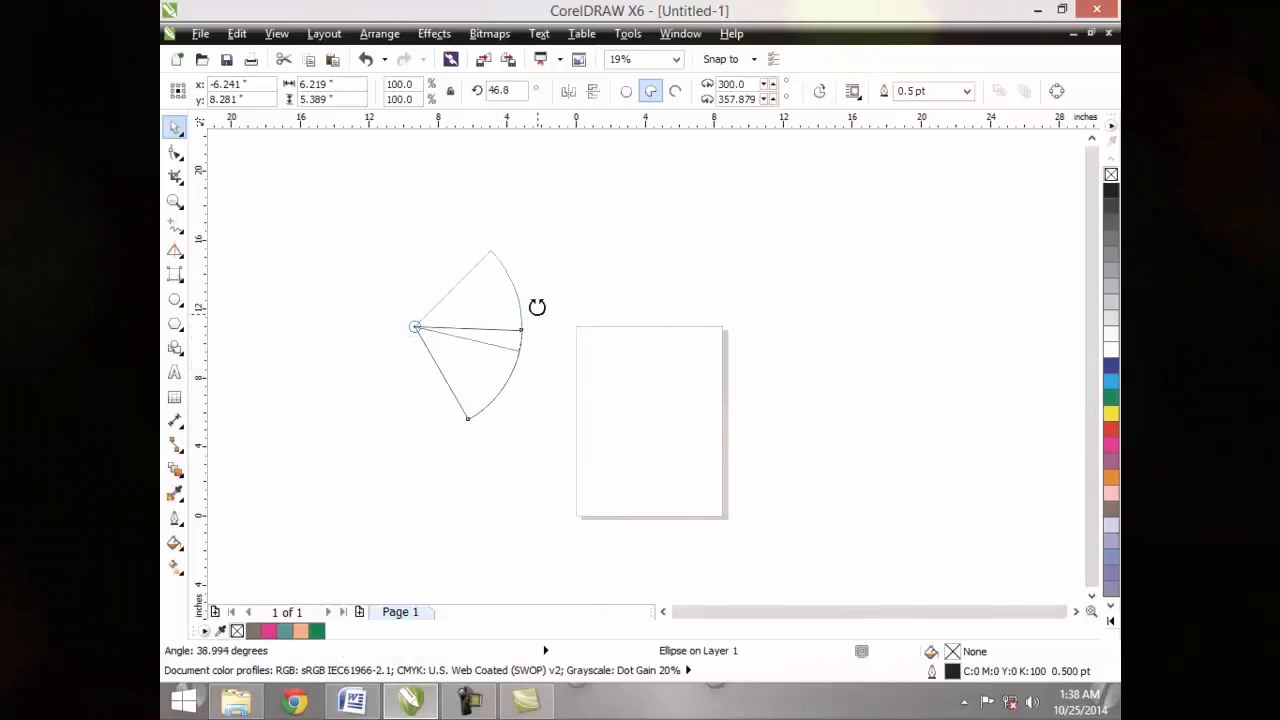
drag(537, 307, 523, 252)
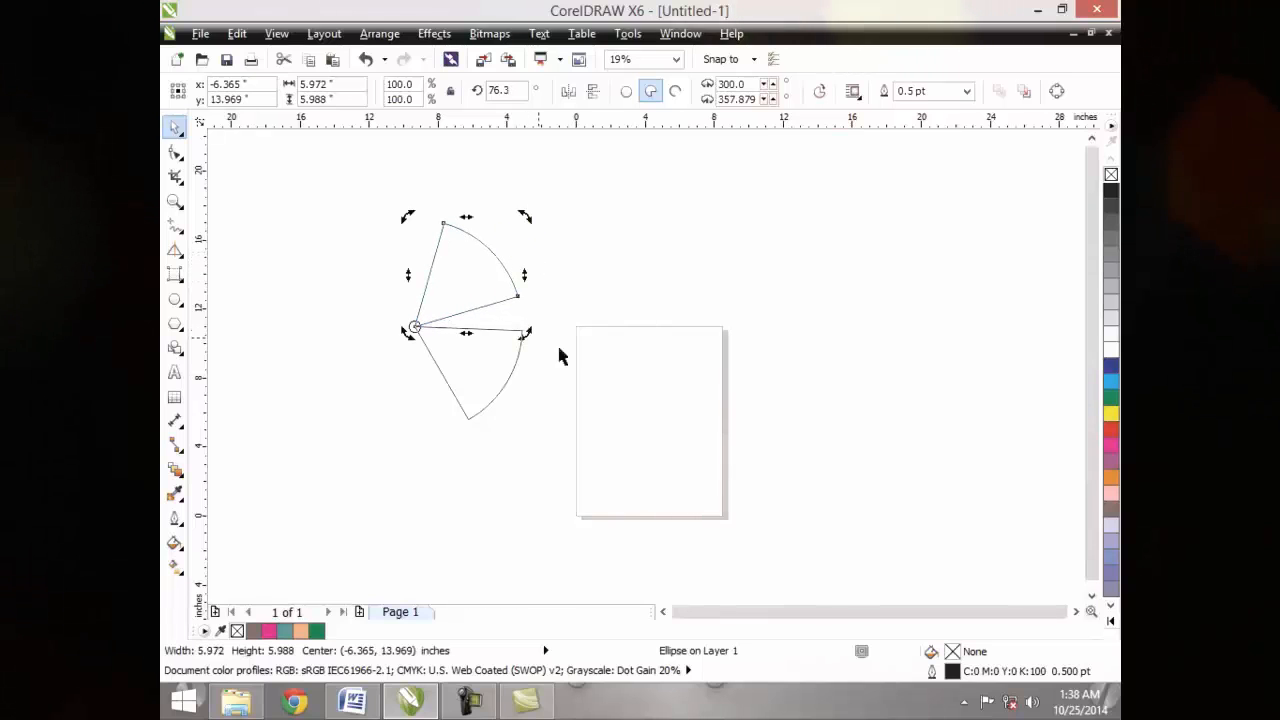
- Repeat the rotated wedge copy around the shared tip until the wedges fill a complete circle
key(ctrl+r)
key(ctrl+r)
key(ctrl+r)
key(ctrl+r)
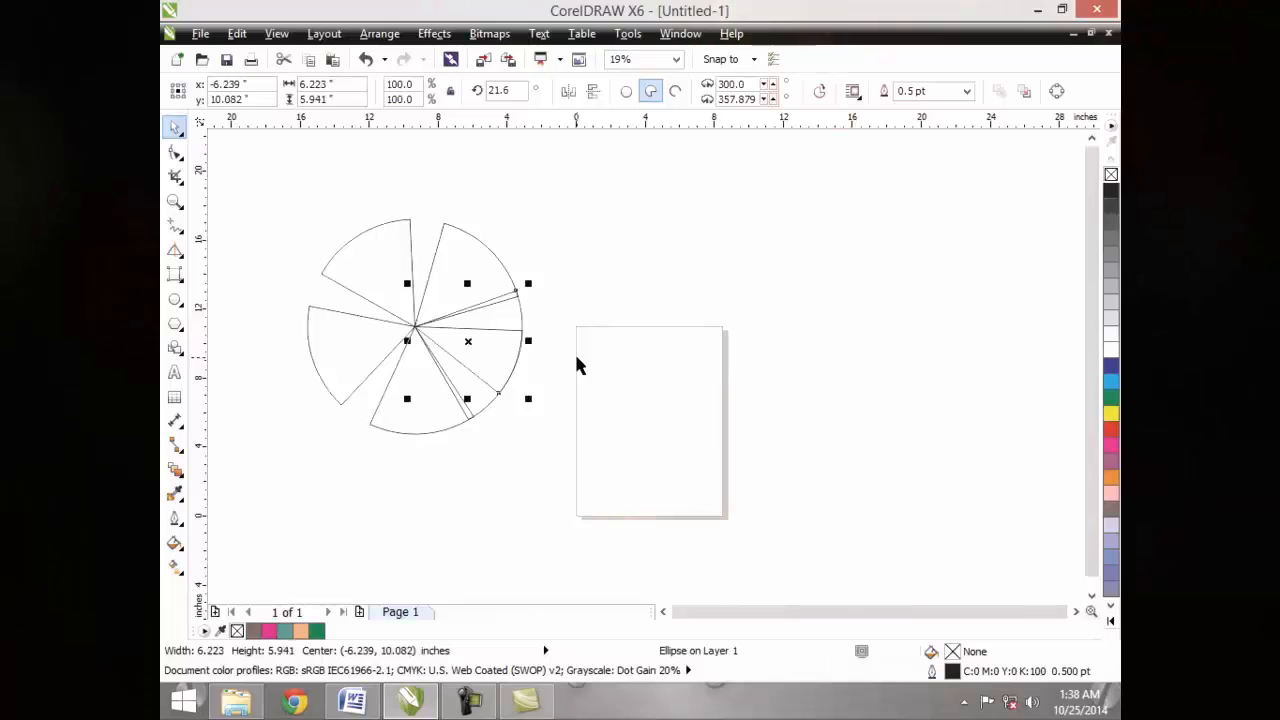
key(ctrl+r)
key(ctrl+r)
key(ctrl+r)
key(ctrl+r)
key(ctrl+r)
key(ctrl+r)
key(ctrl+r)
key(ctrl+r)
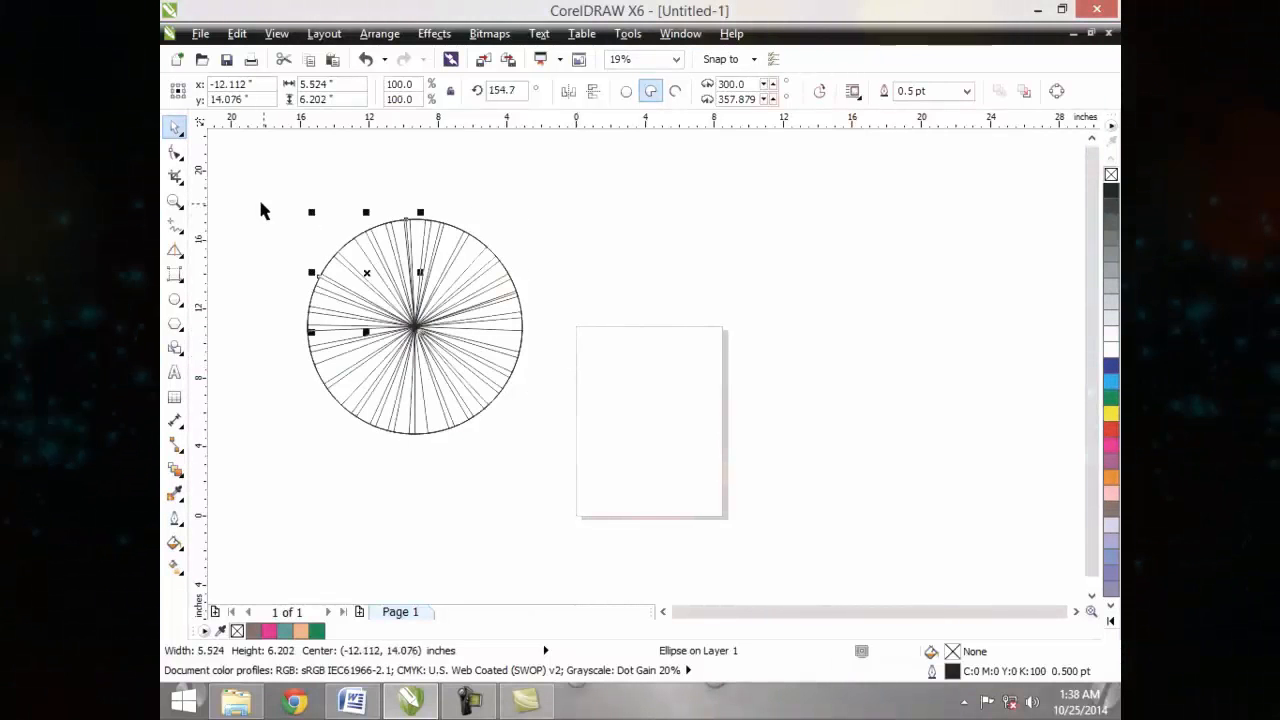
- Delete the entire wheel of wedges and undo the deletion
drag(268, 202, 557, 486)
key(Delete)
key(ctrl+z)
click(465, 403)
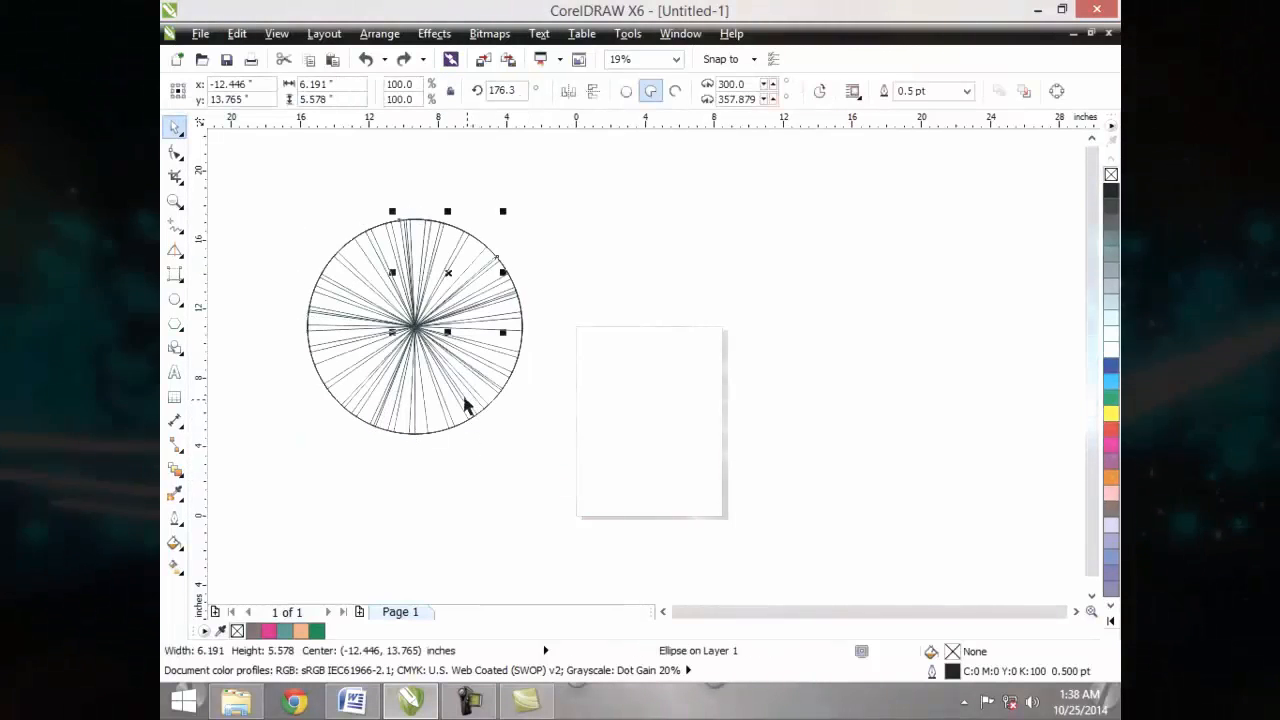
- Undo the rotated copies and earlier moves until the single wedge sits back in the large pie's gap
key(ctrl+z)
key(ctrl+z)
key(ctrl+z)
key(ctrl+z)
key(ctrl+z)
key(ctrl+z)
key(ctrl+z)
key(ctrl+z)
key(ctrl+z)
key(ctrl+z)
key(ctrl+z)
key(ctrl+z)
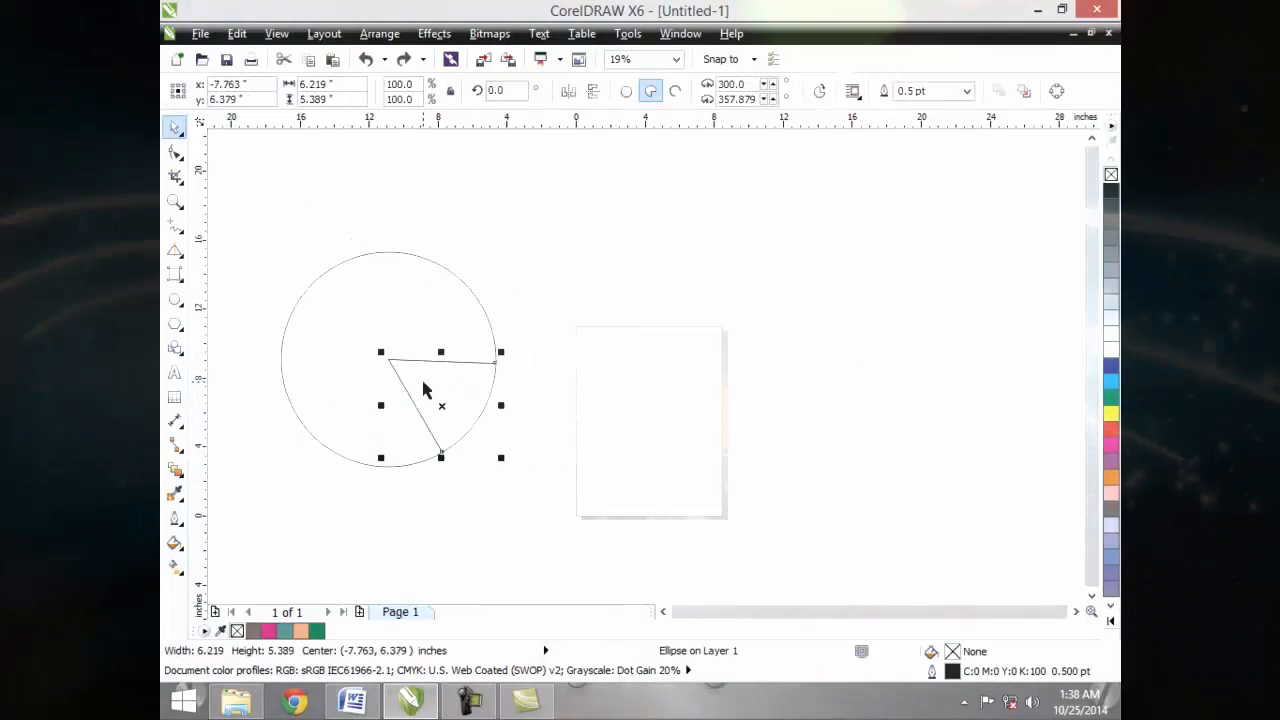
- Delete the large pie and move the wedge up to about X -6.785, Y 12.14 inches
click(354, 397)
key(Delete)
drag(444, 395, 462, 302)
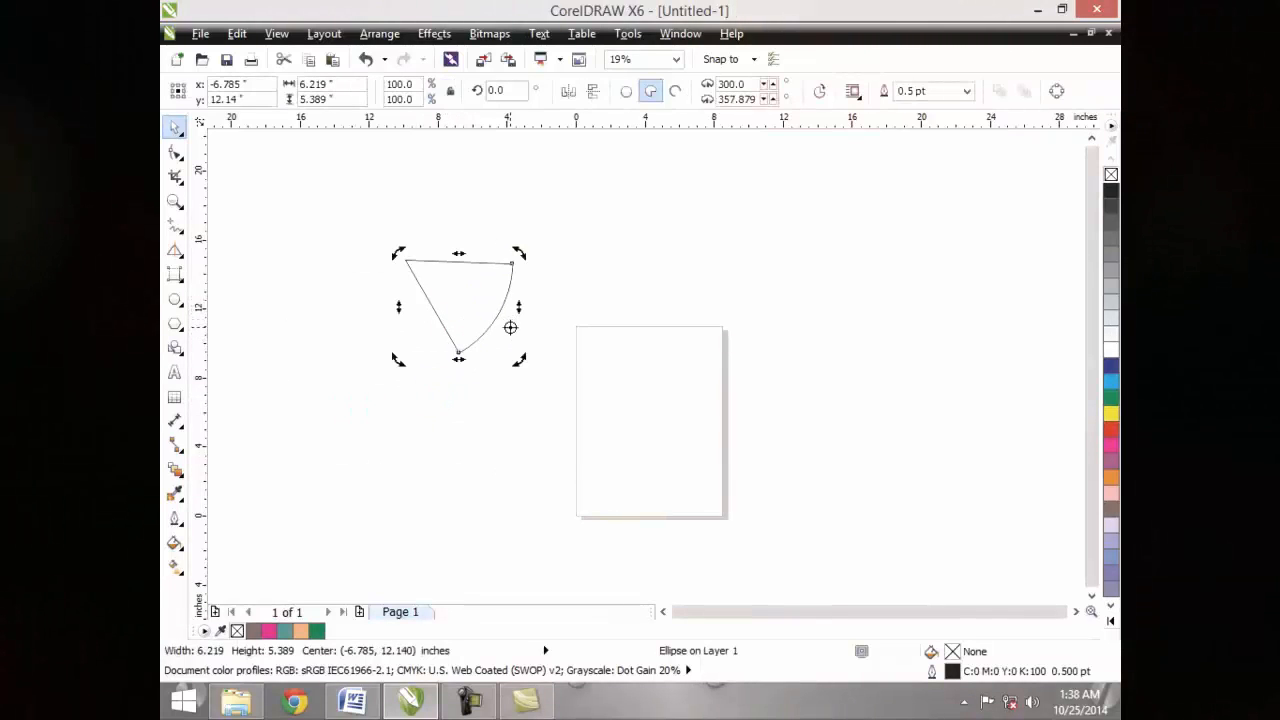
- Rotate a copy of the wedge around a centre just outside its curved edge and repeat it into a full star-shaped rosette
drag(524, 257, 551, 267)
key(ctrl+d)
key(ctrl+d)
key(ctrl+d)
key(ctrl+d)
key(ctrl+d)
key(ctrl+d)
key(ctrl+d)
key(ctrl+d)
key(ctrl+d)
key(ctrl+d)
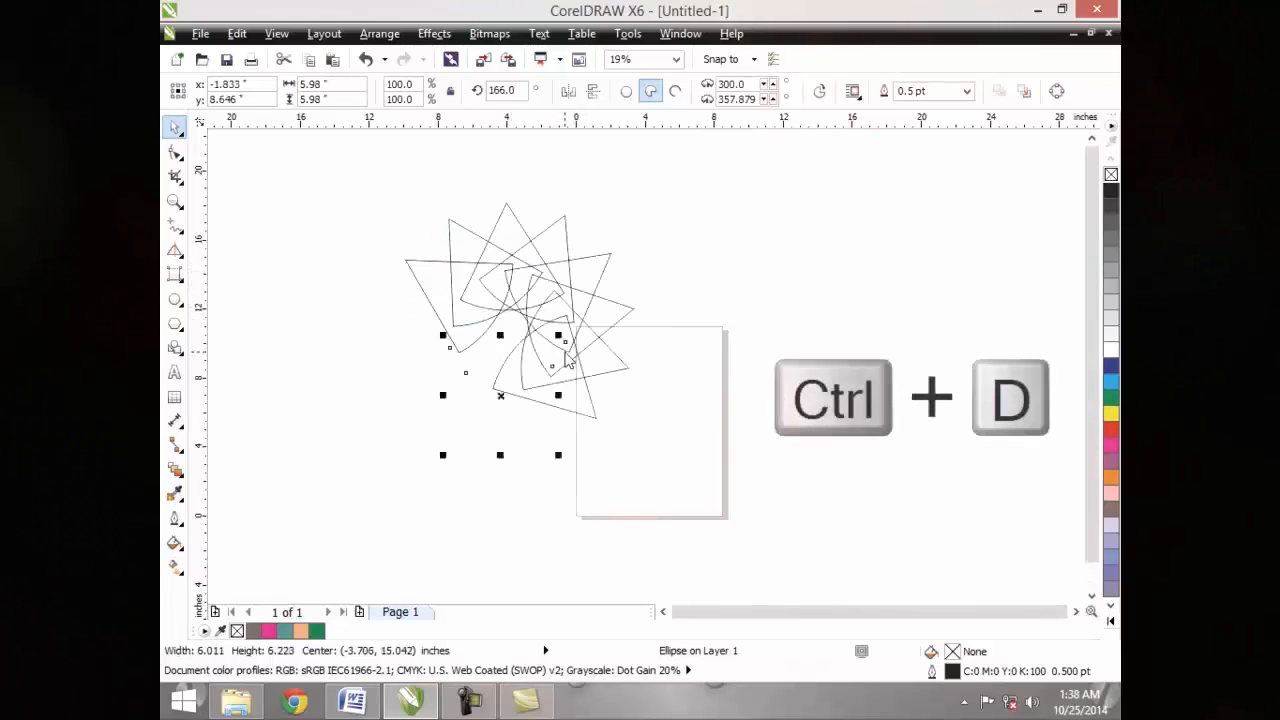
click(237, 215)
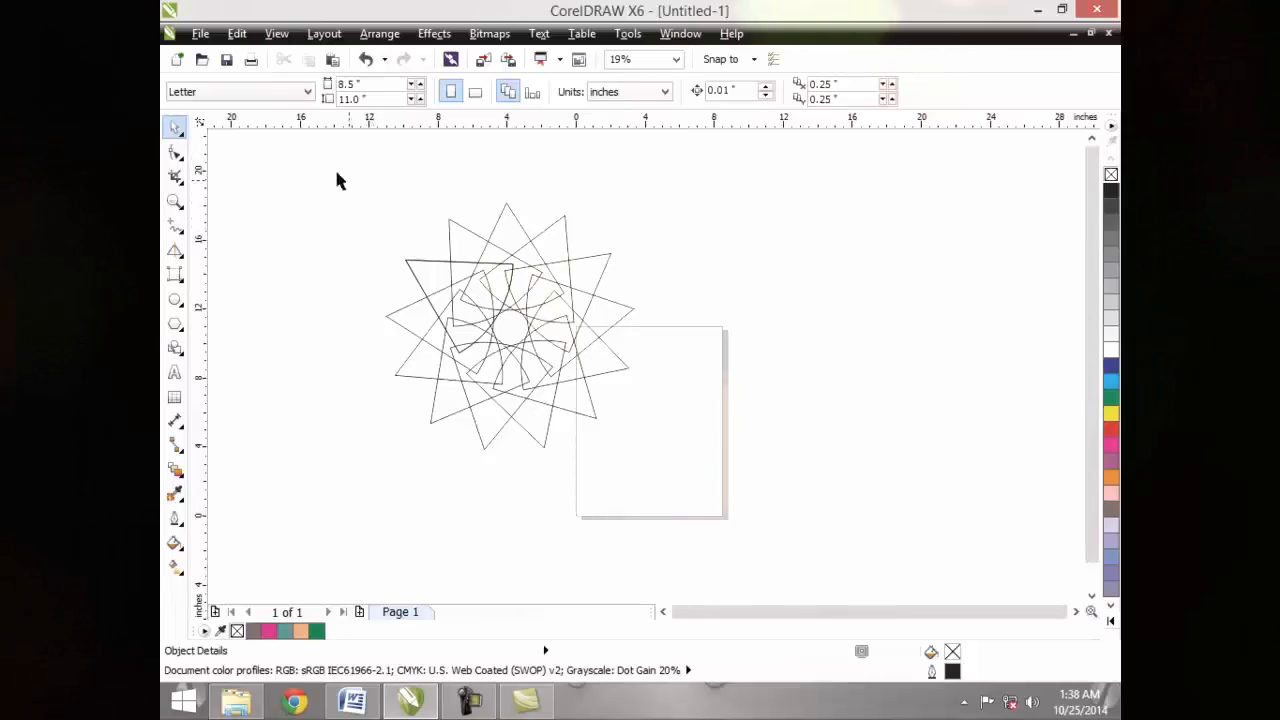
- Delete the whole rosette and draw a new circle about 10.98 inches across, overlapping the page's upper left corner
drag(336, 180, 655, 473)
key(Delete)
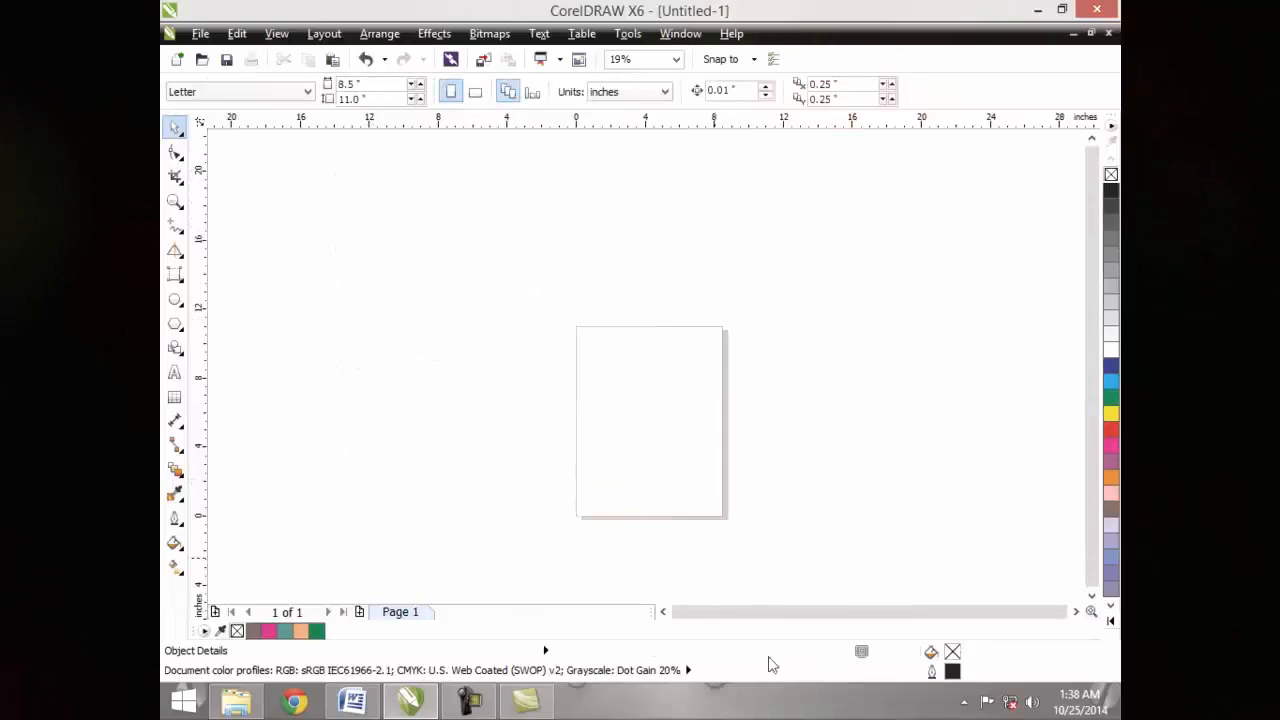
click(288, 297)
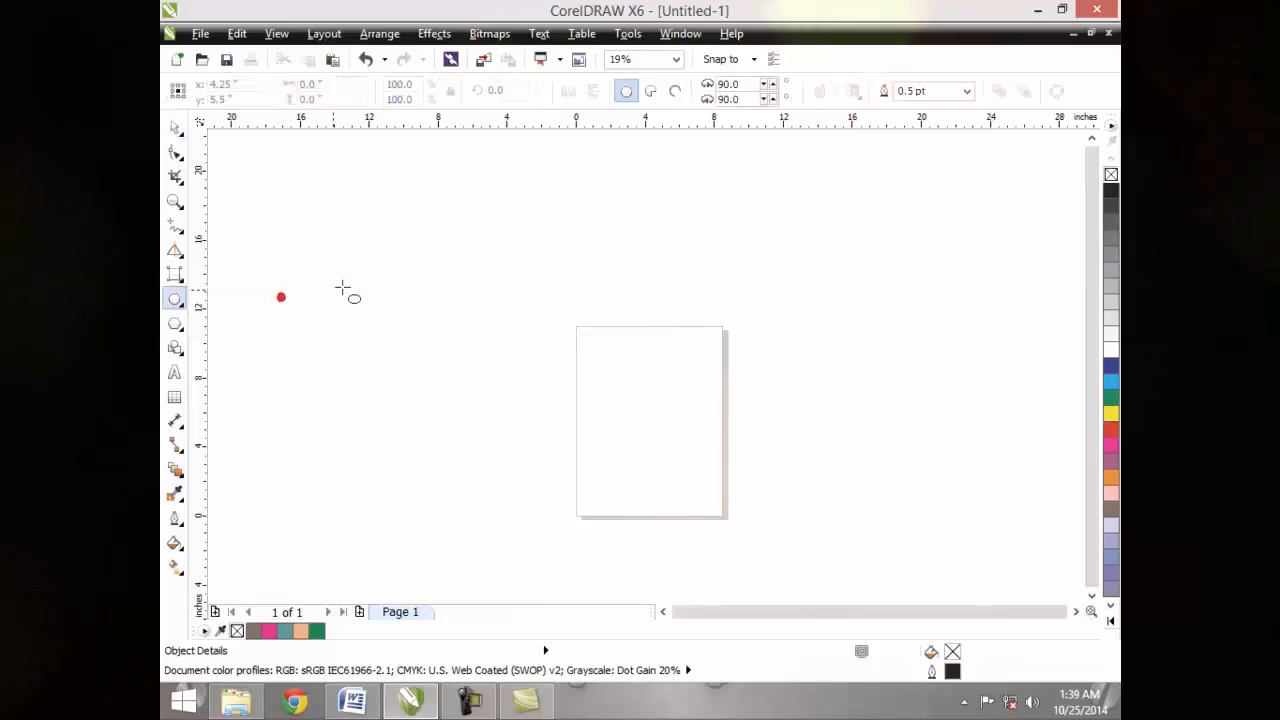
drag(401, 231, 570, 427)
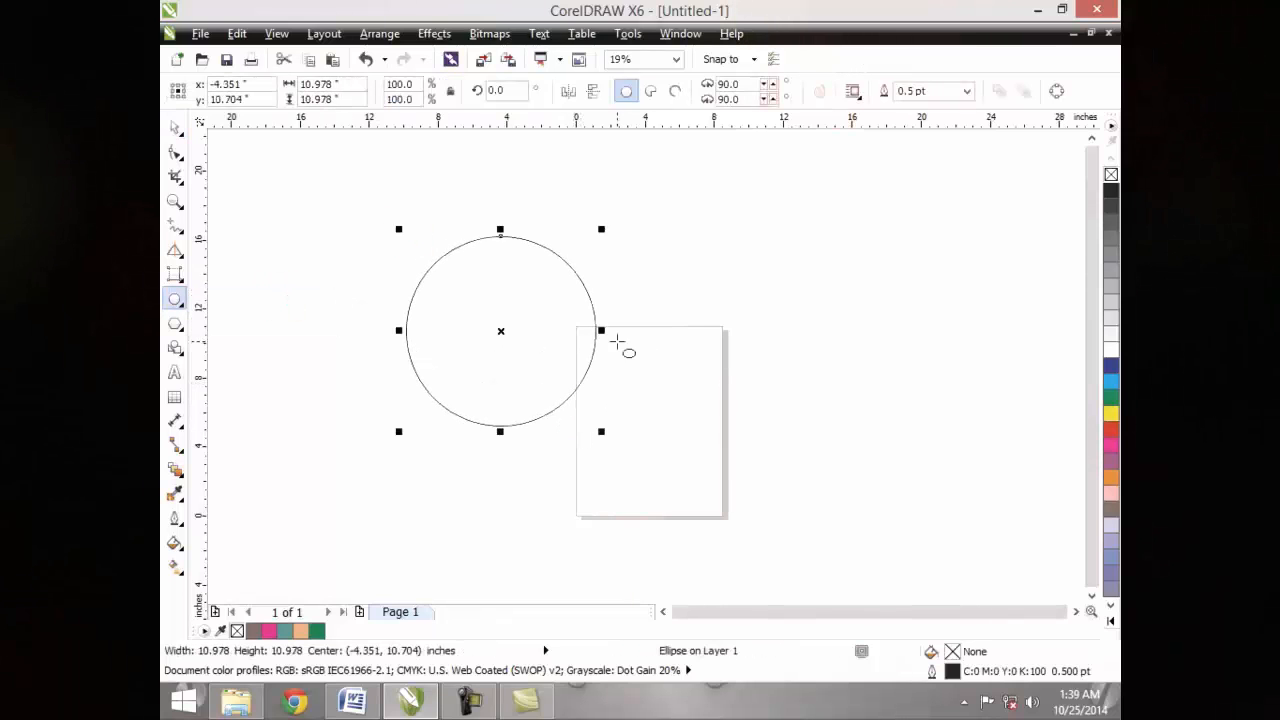